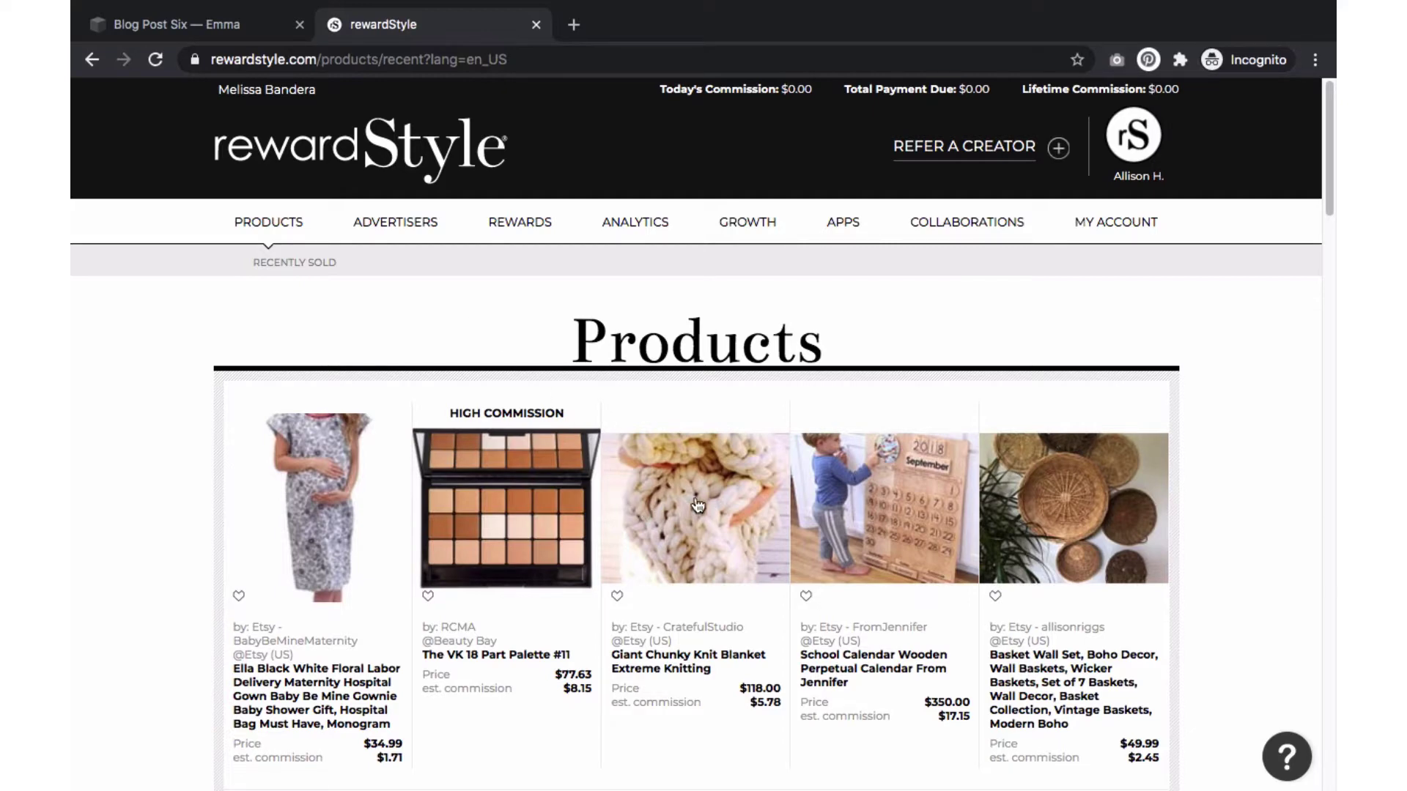
- Copy the rstyle.me affiliate link for the Giant Chunky Knit Blanket Extreme Knitting in rewardStyle
{"action": "left_click", "coordinate": [697, 505]}
{"action": "scroll", "coordinate": [518, 433], "scroll_direction": "down", "scroll_amount": 2}
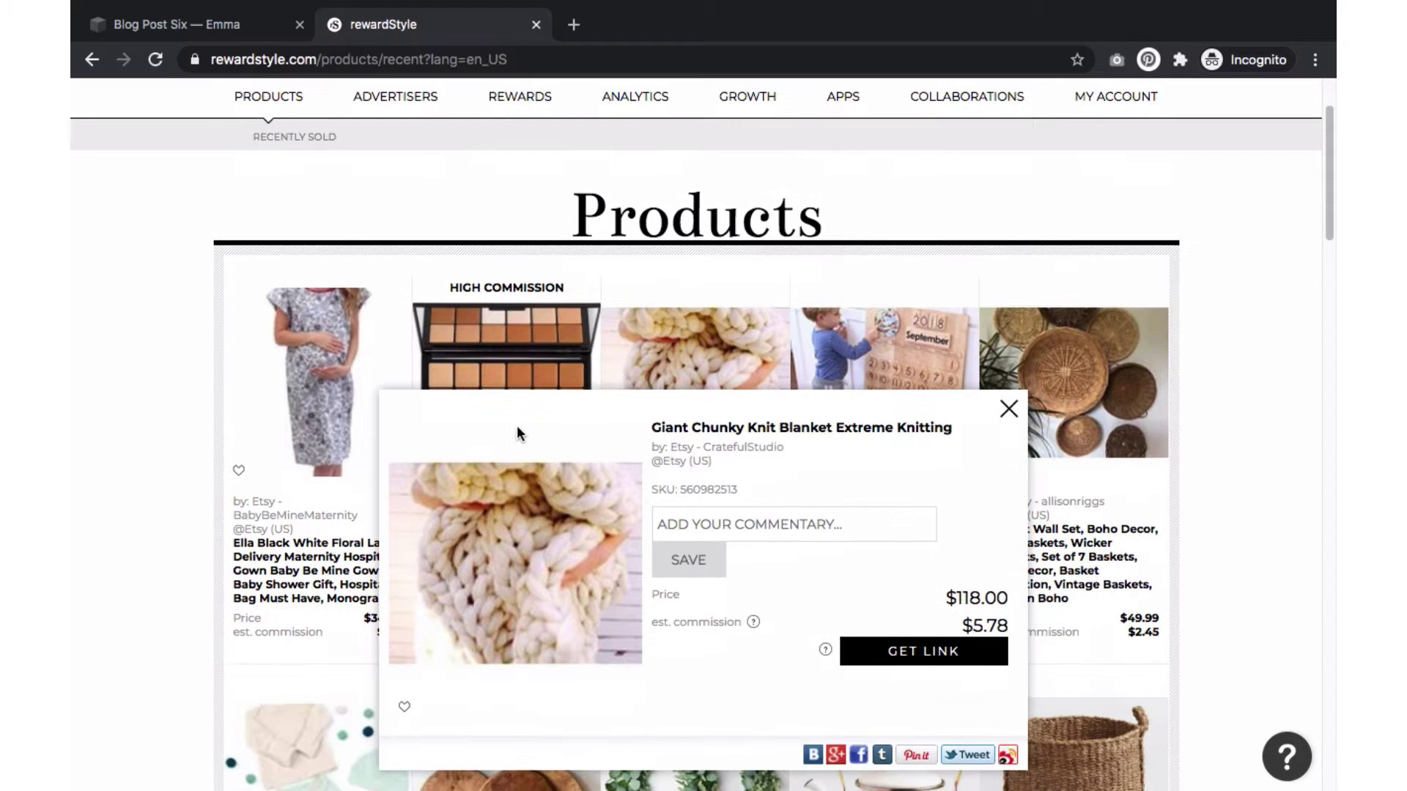
{"action": "left_click", "coordinate": [925, 658]}
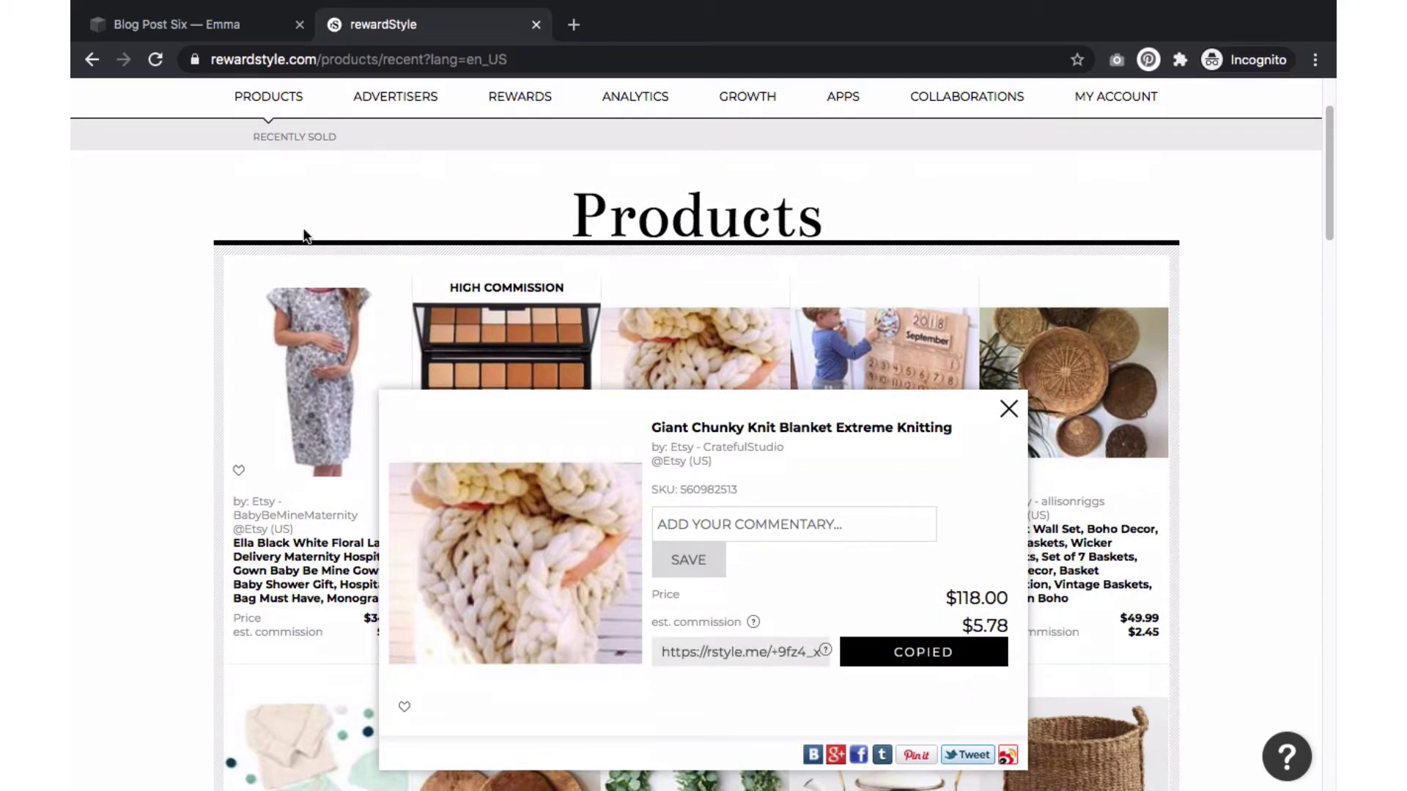
- Return to Blog Post Six in Squarespace and enter its edit mode
{"action": "left_click", "coordinate": [156, 29]}
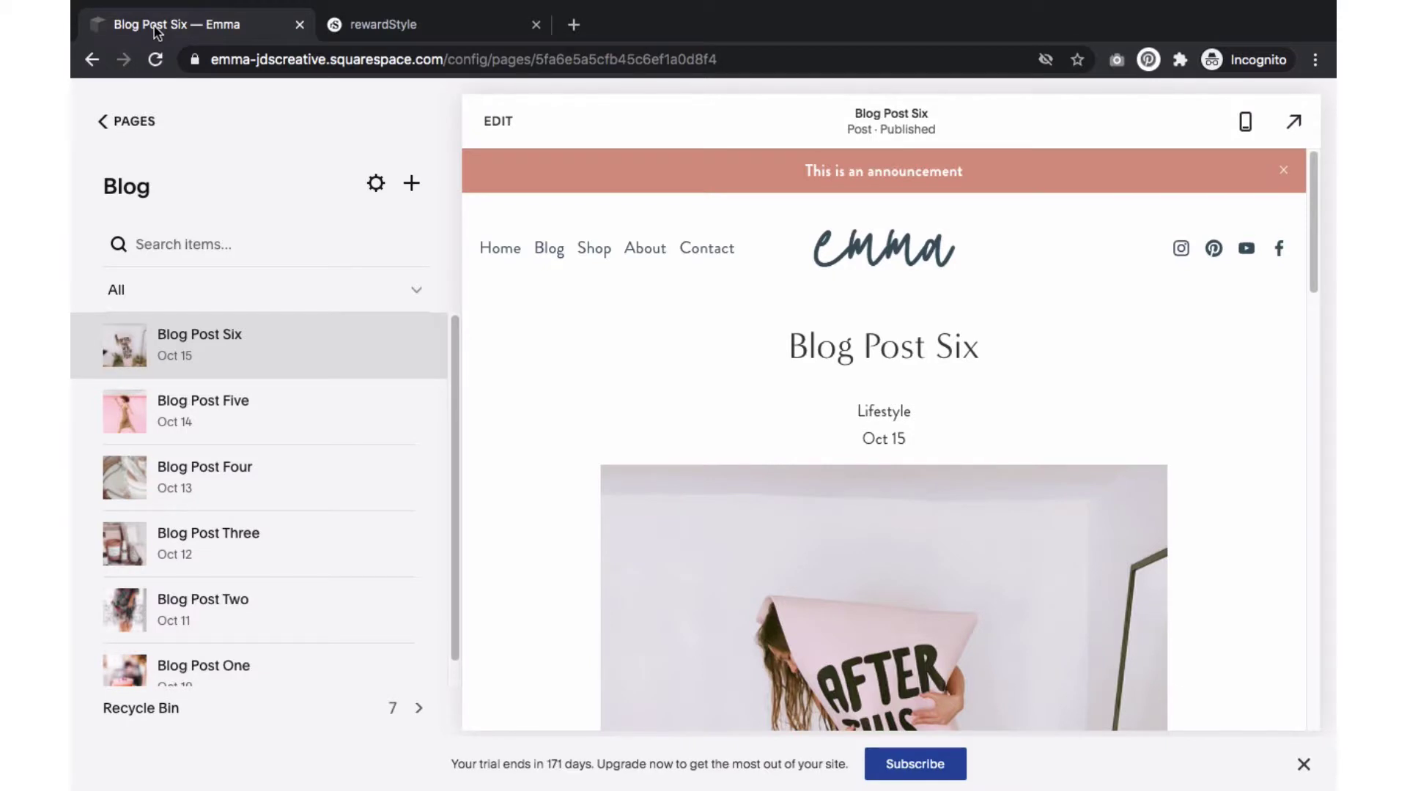
{"action": "left_click", "coordinate": [512, 125]}
{"action": "scroll", "coordinate": [235, 415], "scroll_direction": "down", "scroll_amount": 3}
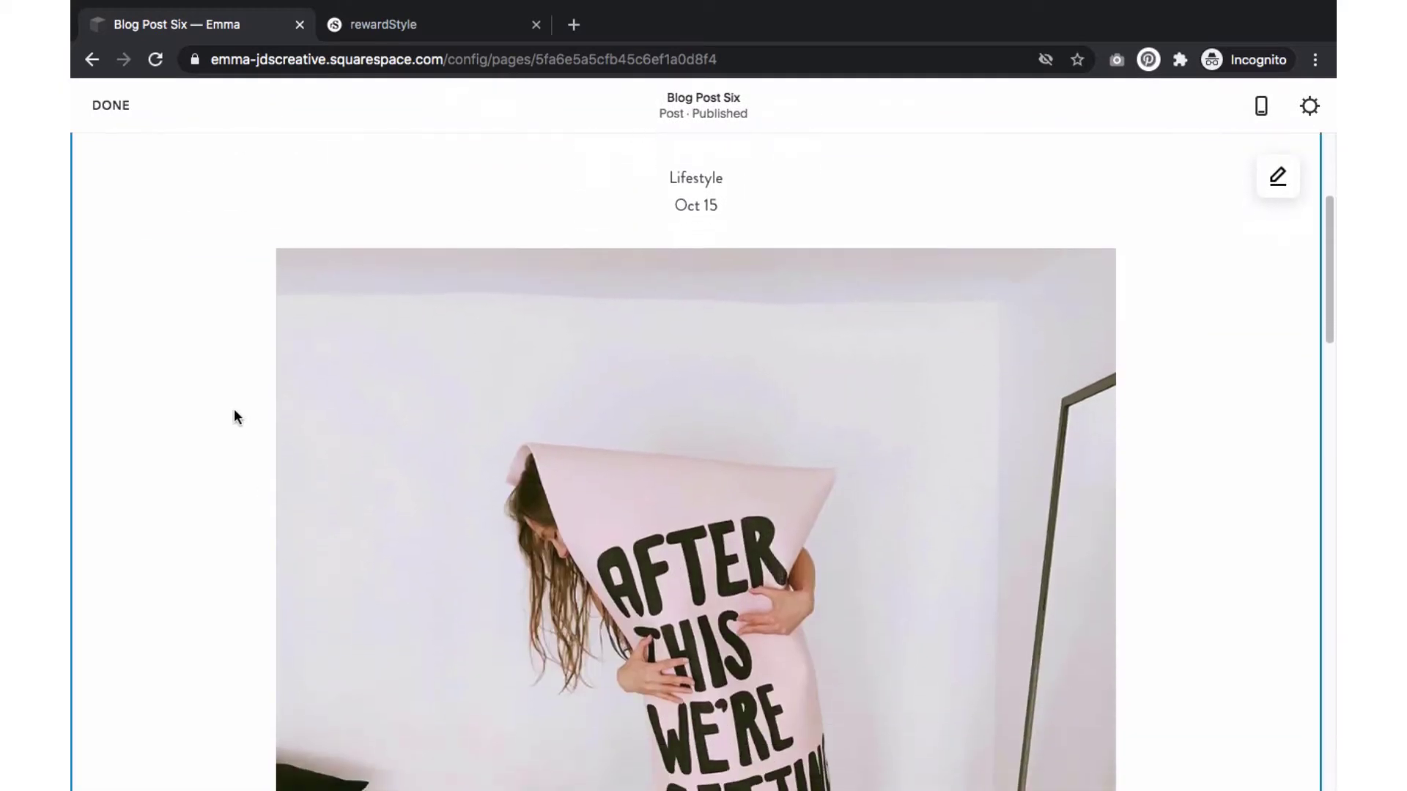
{"action": "scroll", "coordinate": [235, 414], "scroll_direction": "down", "scroll_amount": 10}
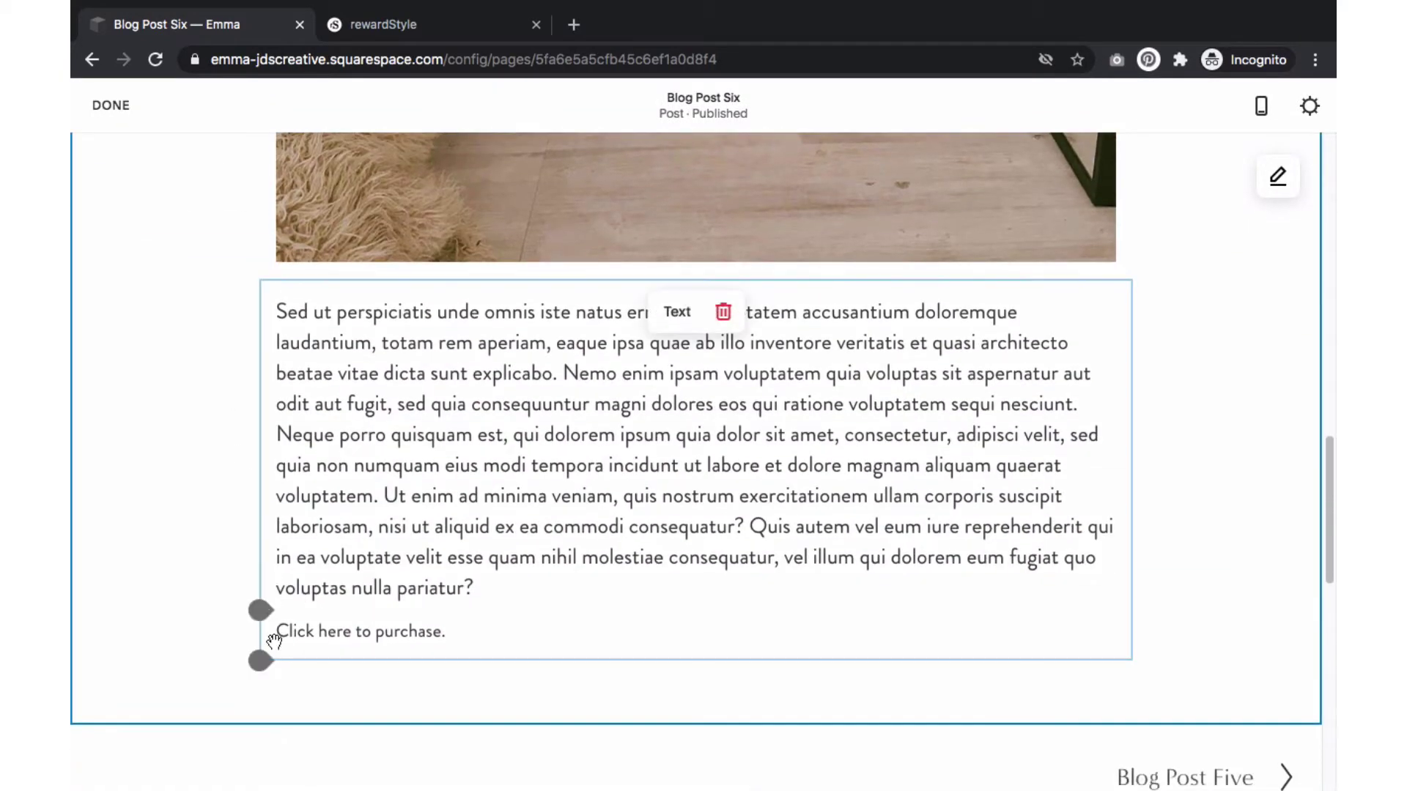
- Link 'Click here to purchase.' to the copied rstyle.me URL
{"action": "left_click_drag", "start_coordinate": [278, 631], "coordinate": [447, 631]}
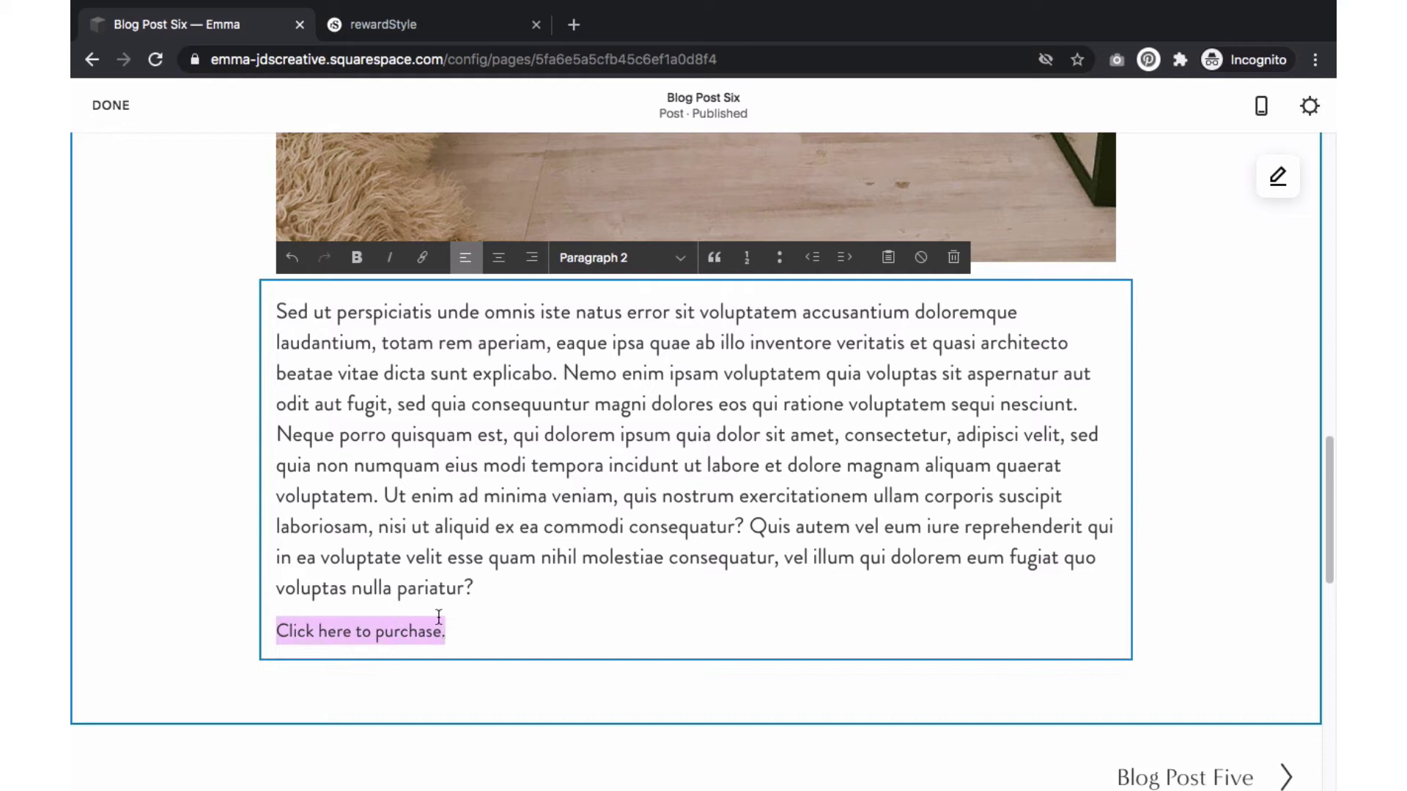
{"action": "left_click", "coordinate": [422, 258]}
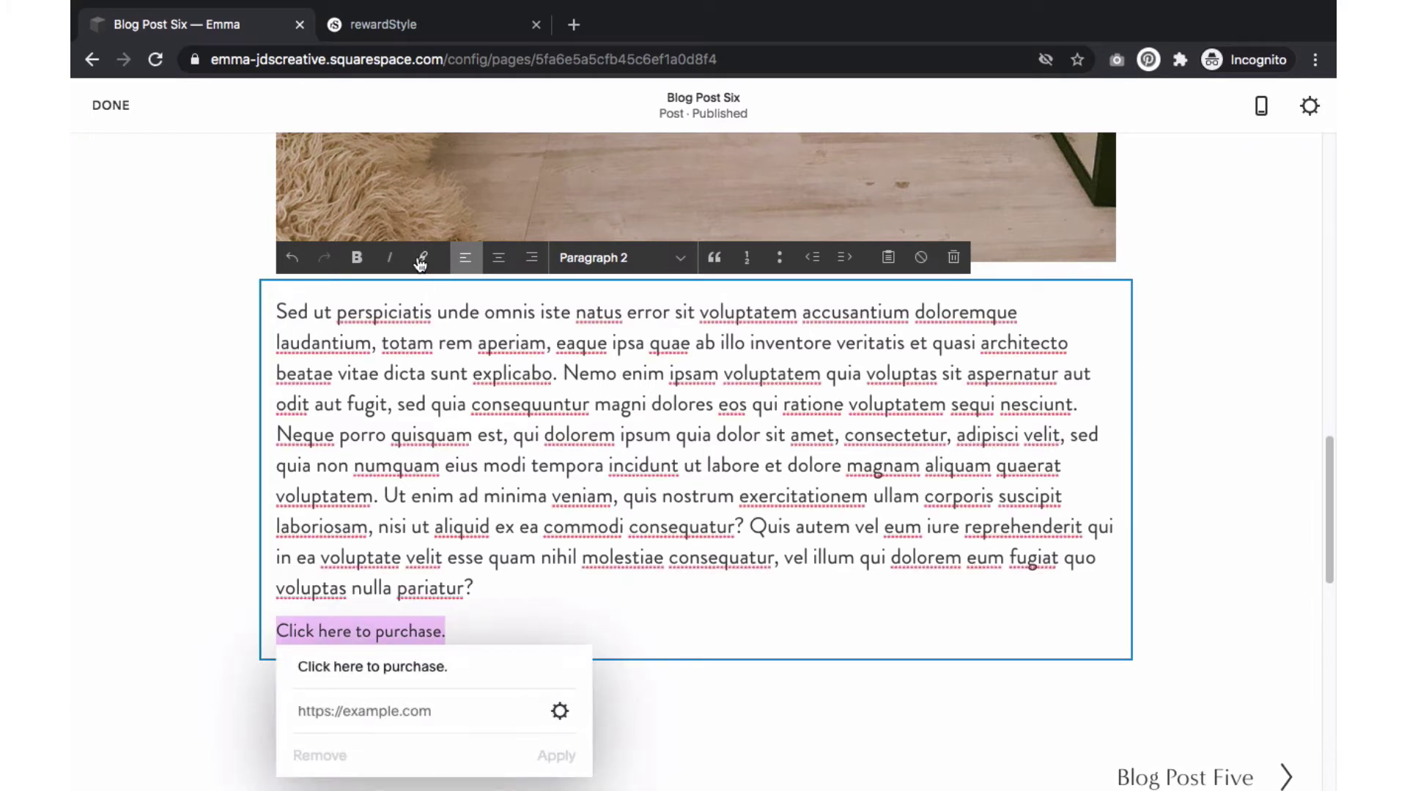
{"action": "left_click", "coordinate": [383, 710]}
{"action": "right_click", "coordinate": [378, 711]}
{"action": "left_click", "coordinate": [407, 628]}
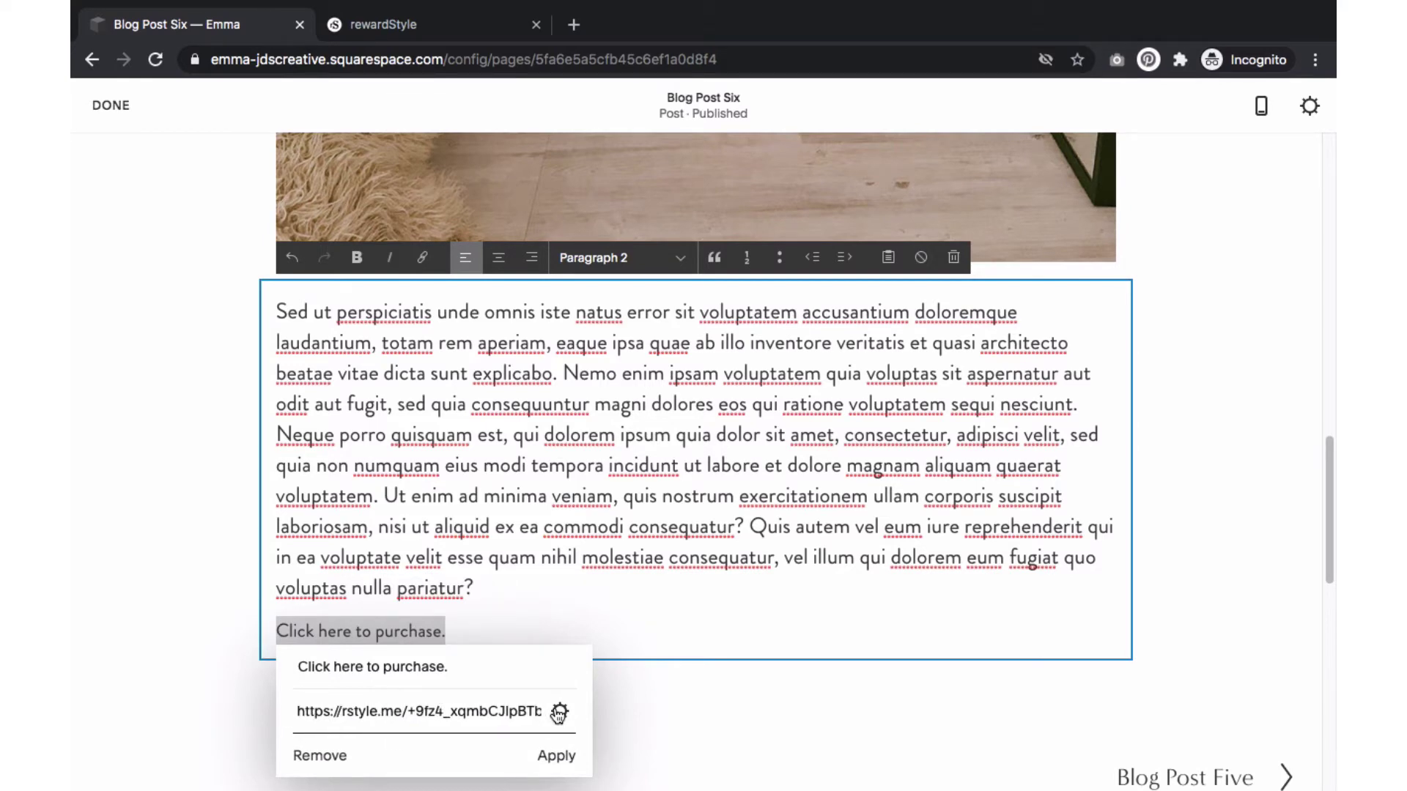
- Make the purchase link open in a new window, apply it, and save Blog Post Six
{"action": "left_click", "coordinate": [559, 712]}
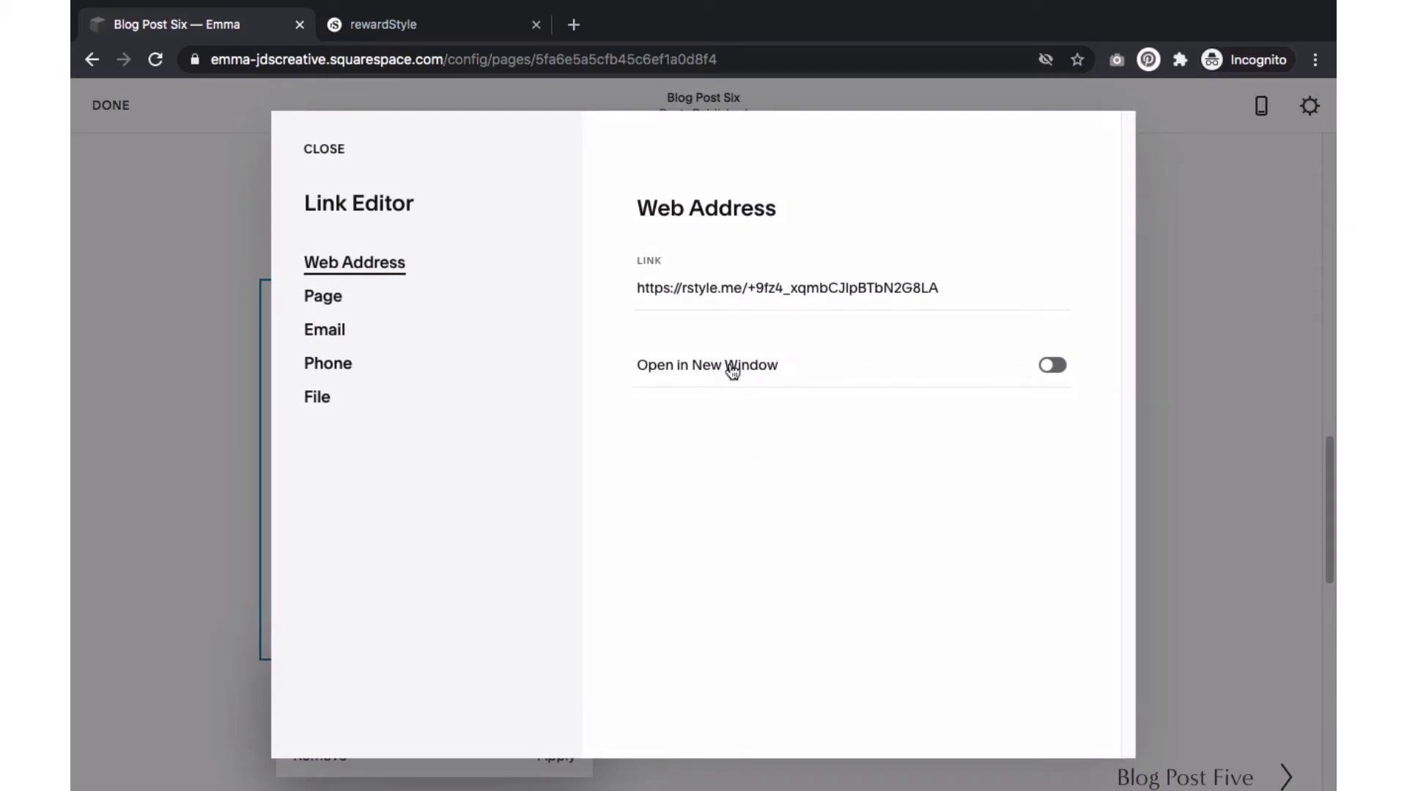
{"action": "left_click", "coordinate": [1053, 366]}
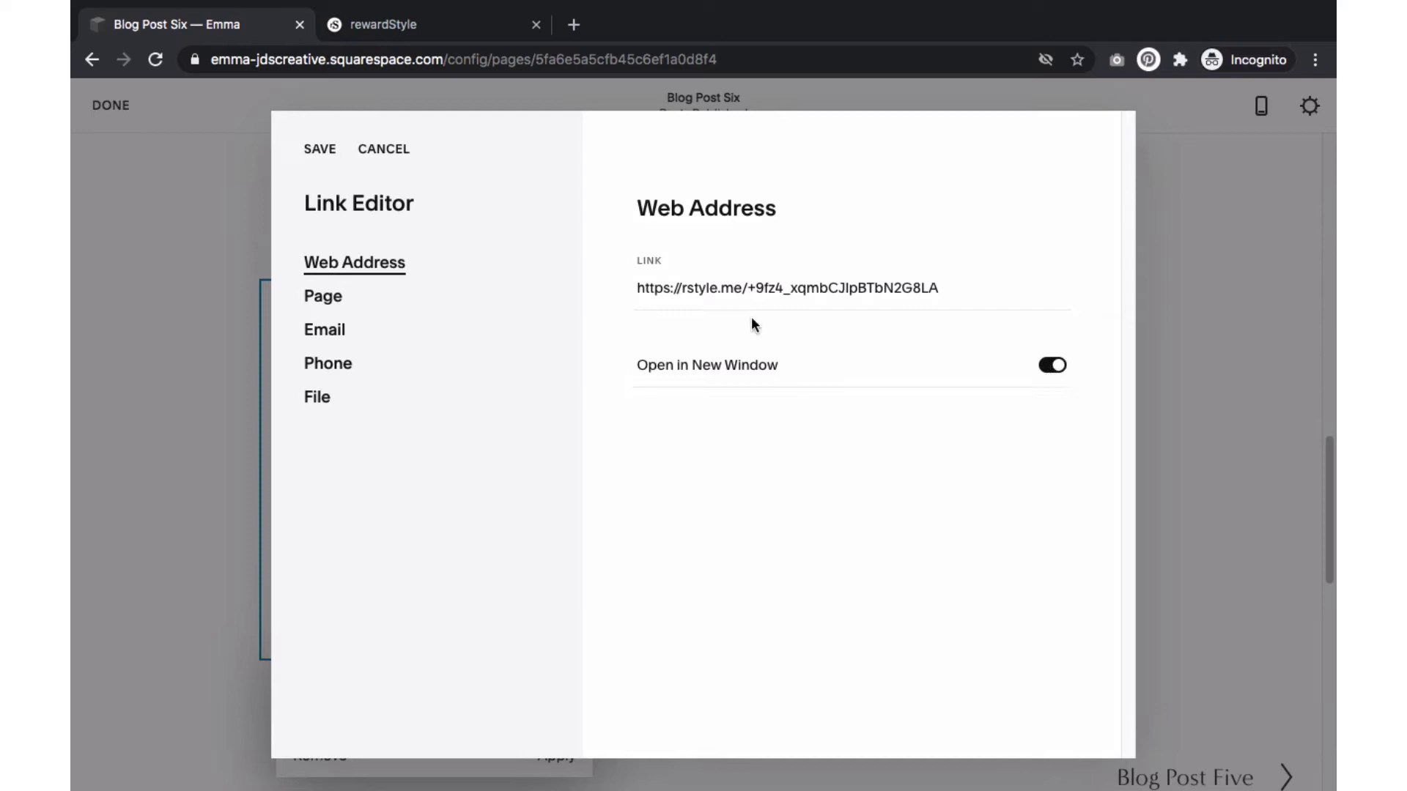
{"action": "left_click", "coordinate": [316, 151]}
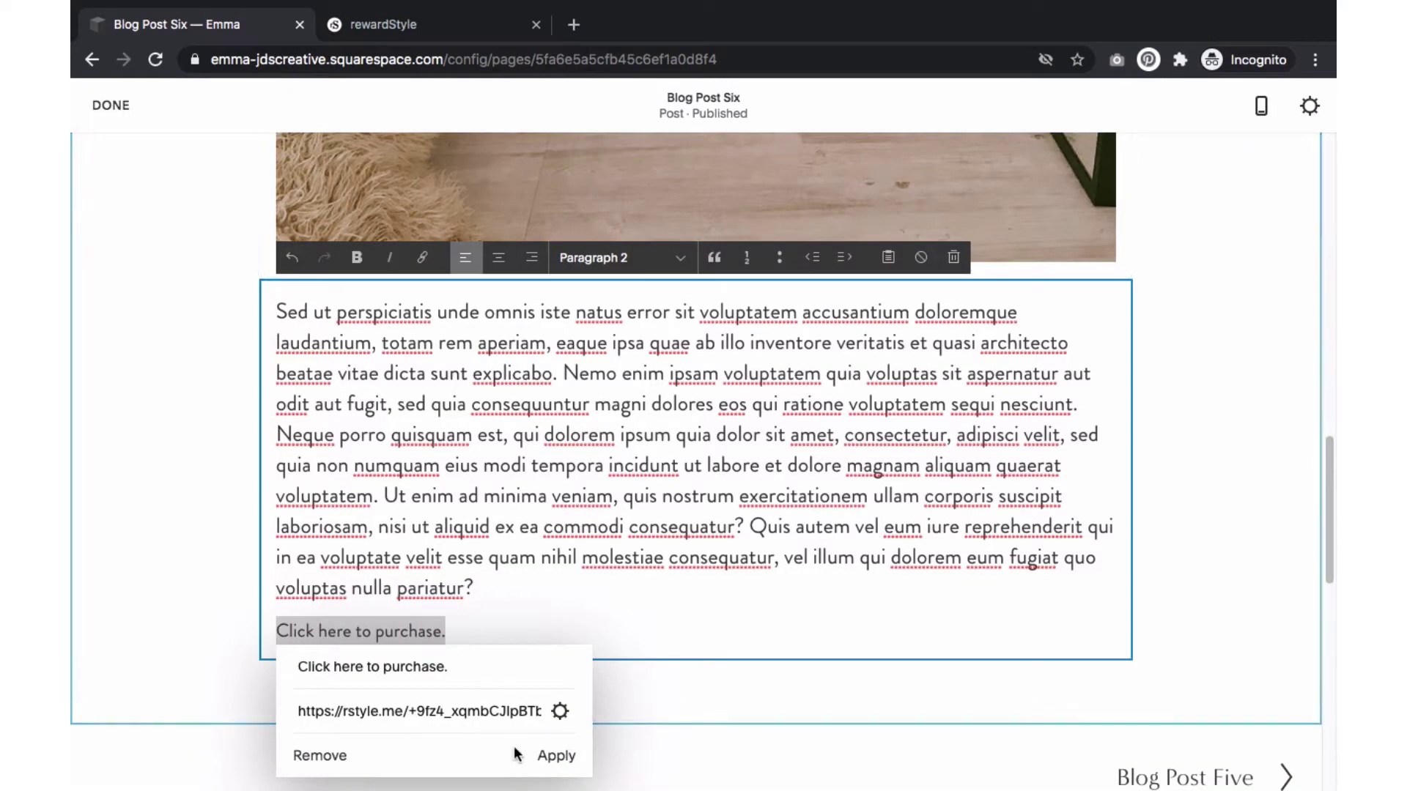
{"action": "left_click", "coordinate": [562, 757]}
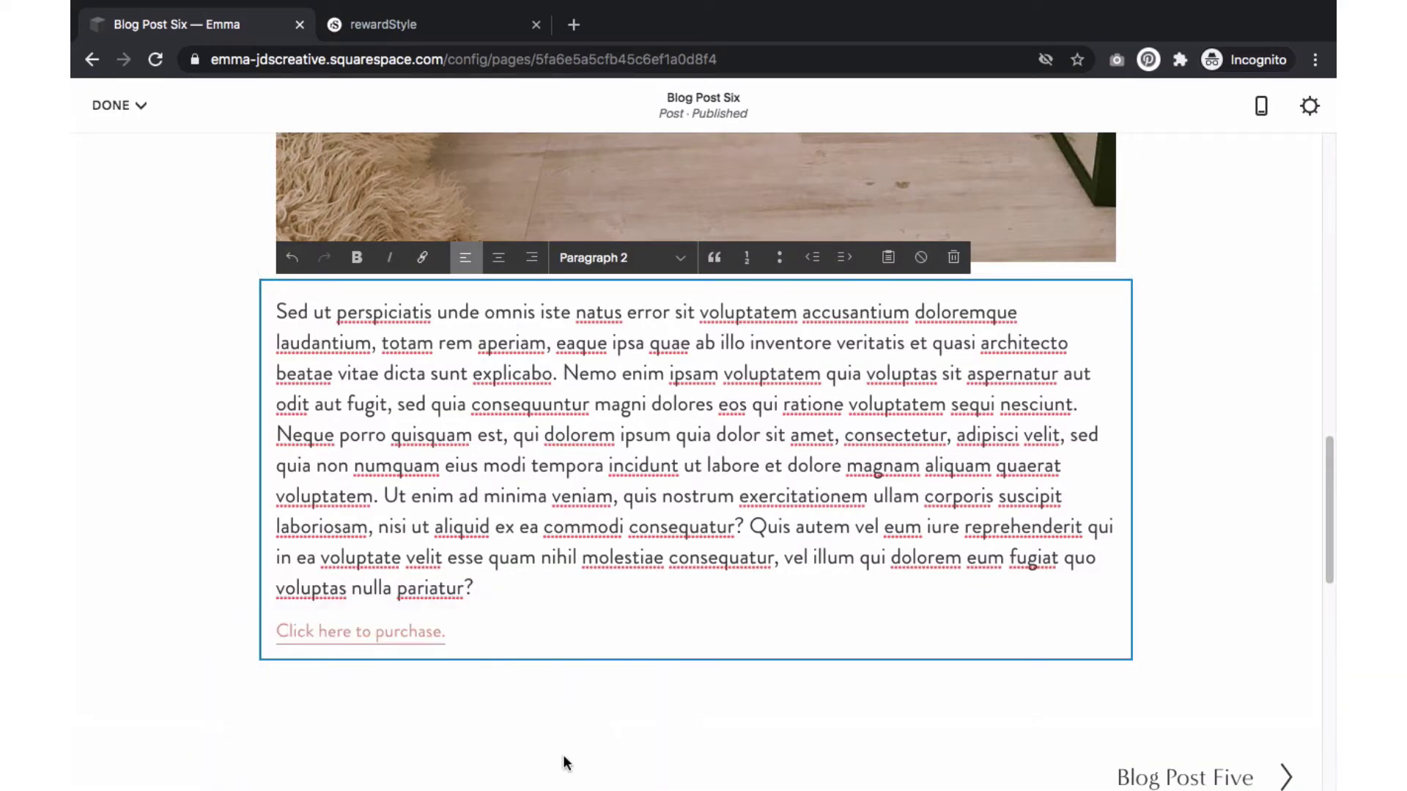
{"action": "mouse_move", "coordinate": [121, 117]}
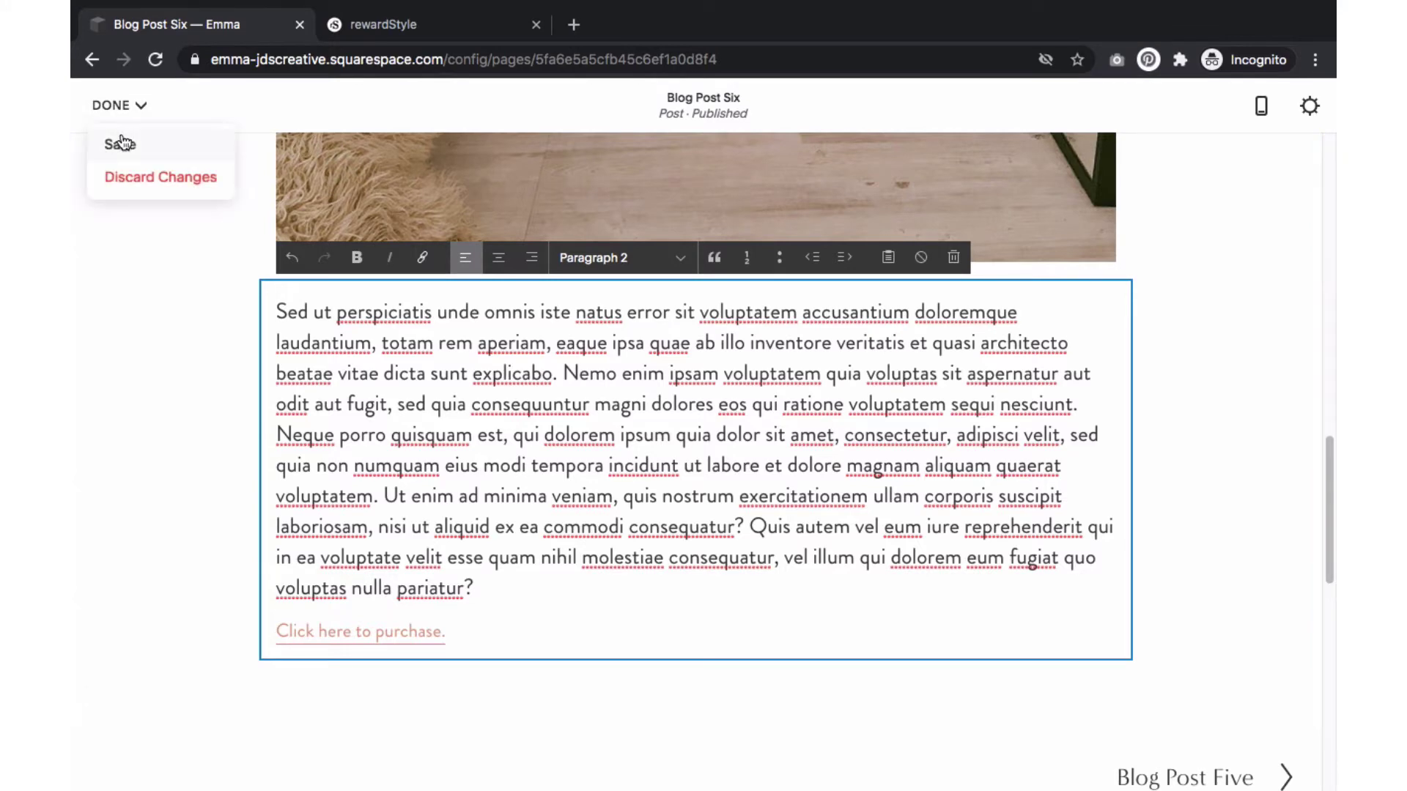
{"action": "left_click", "coordinate": [121, 144]}
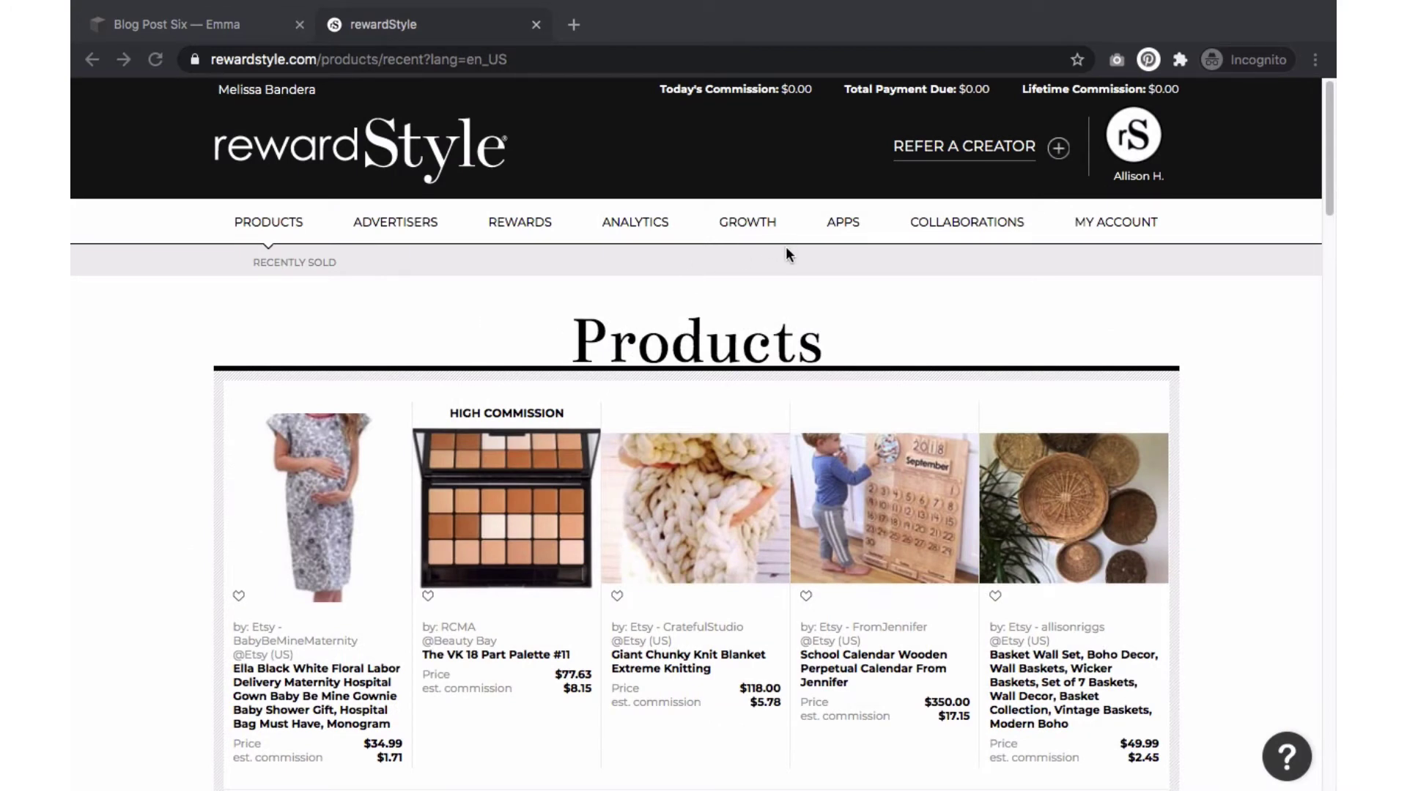
- Start a Shop the Post widget and add the first product from the BEAUTY folder
{"action": "mouse_move", "coordinate": [843, 228]}
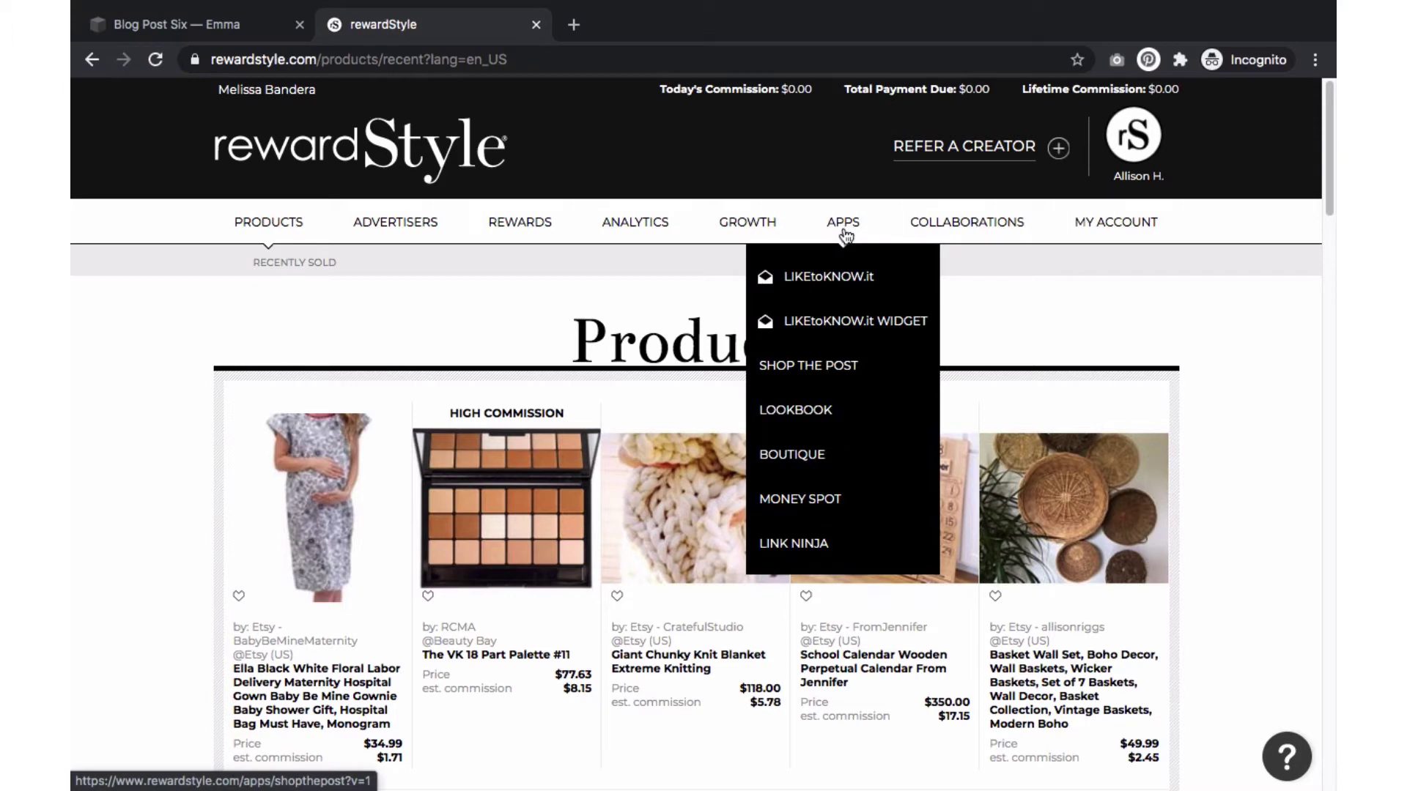
{"action": "left_click", "coordinate": [833, 362]}
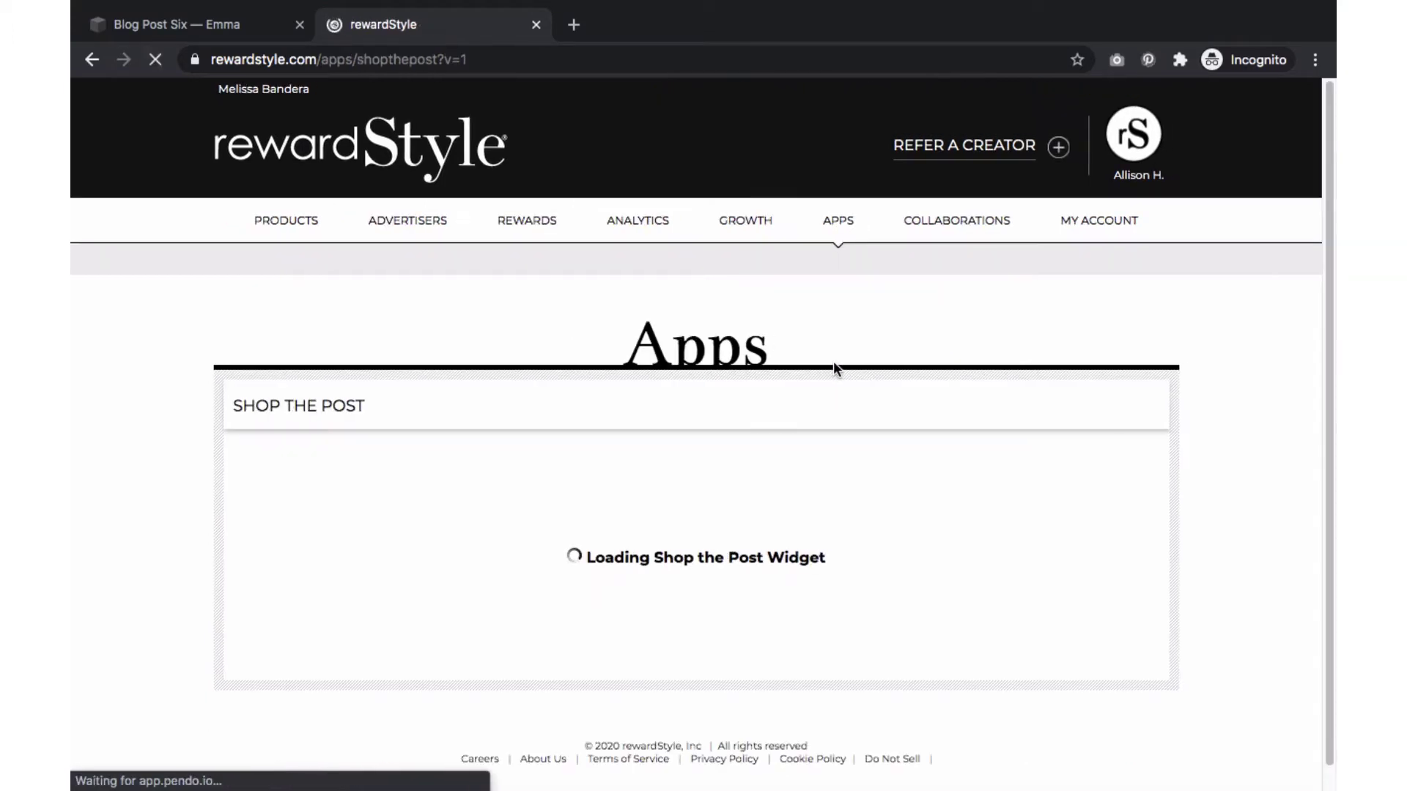
{"action": "scroll", "coordinate": [833, 360], "scroll_direction": "down", "scroll_amount": 3}
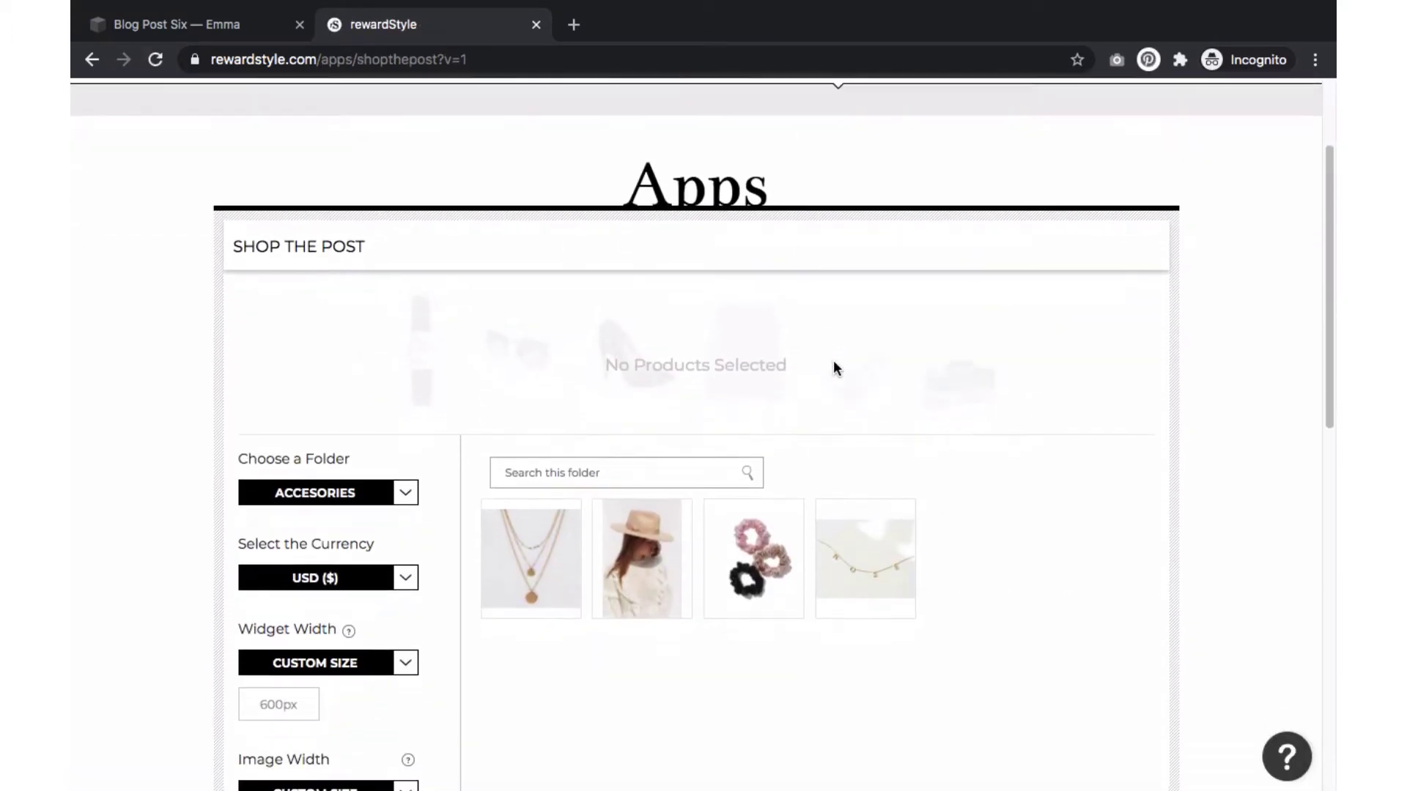
{"action": "scroll", "coordinate": [834, 359], "scroll_direction": "down", "scroll_amount": 2}
{"action": "left_click", "coordinate": [405, 381]}
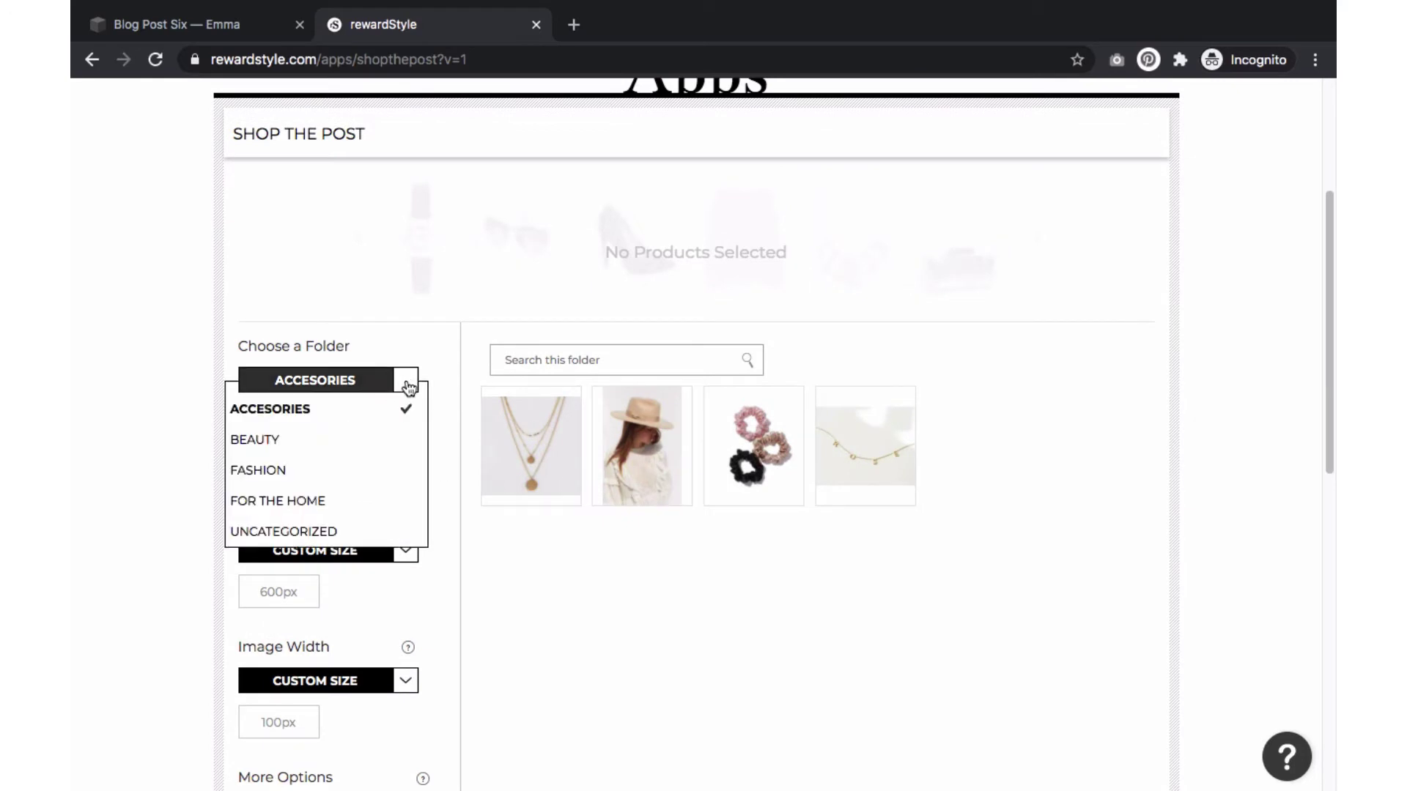
{"action": "left_click", "coordinate": [277, 442]}
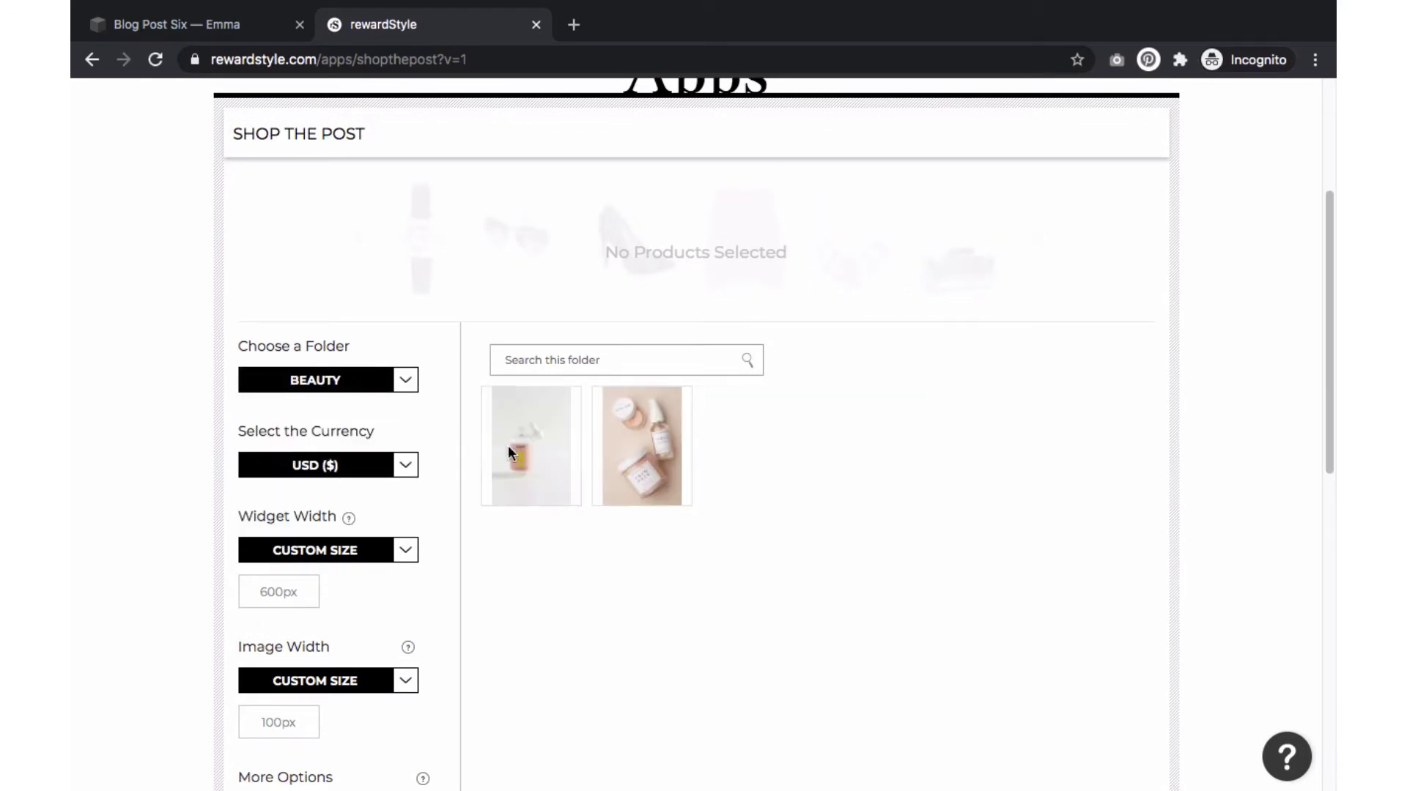
{"action": "left_click", "coordinate": [542, 466]}
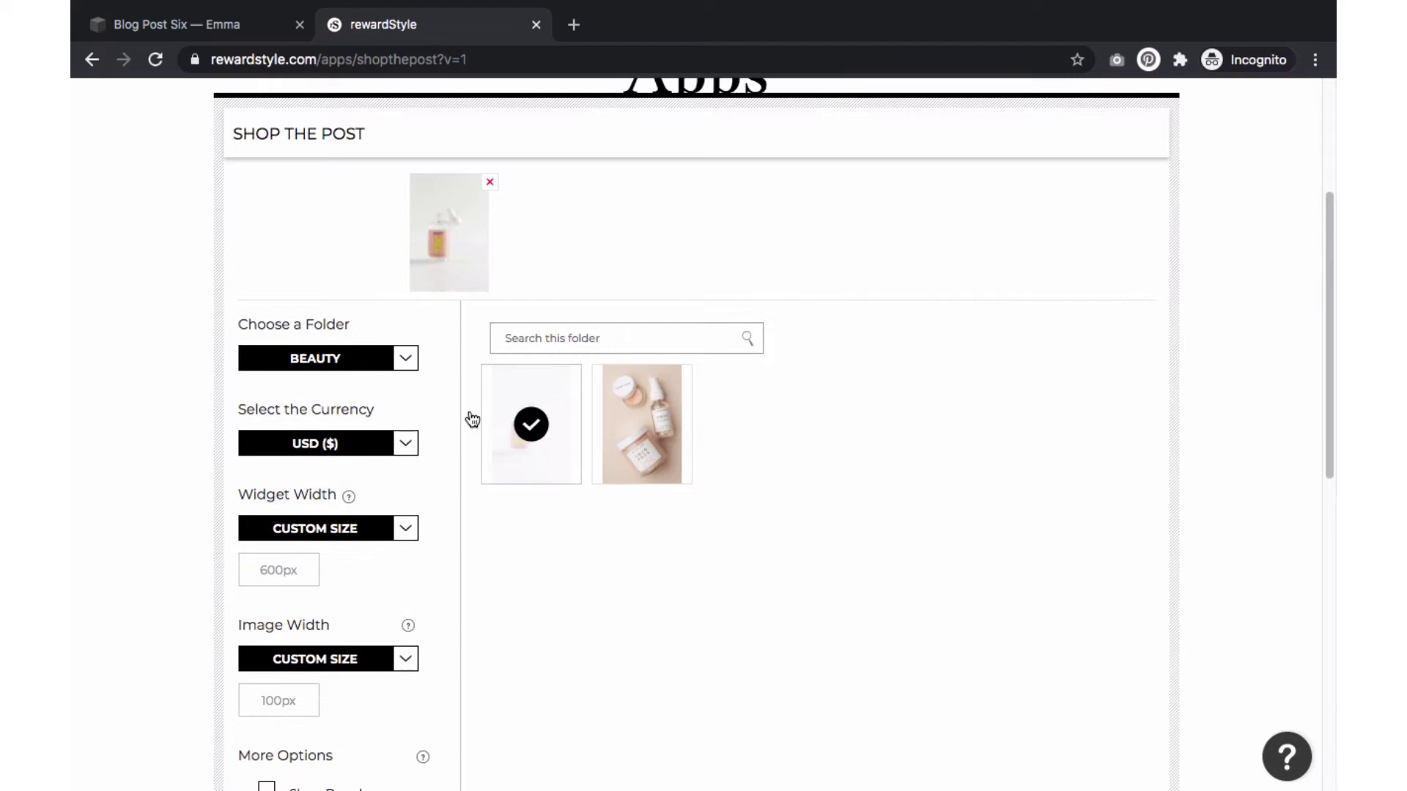
- Add the hat, scrunchies and dainty gold necklace from the ACCESORIES folder
{"action": "left_click", "coordinate": [405, 358]}
{"action": "left_click", "coordinate": [382, 388]}
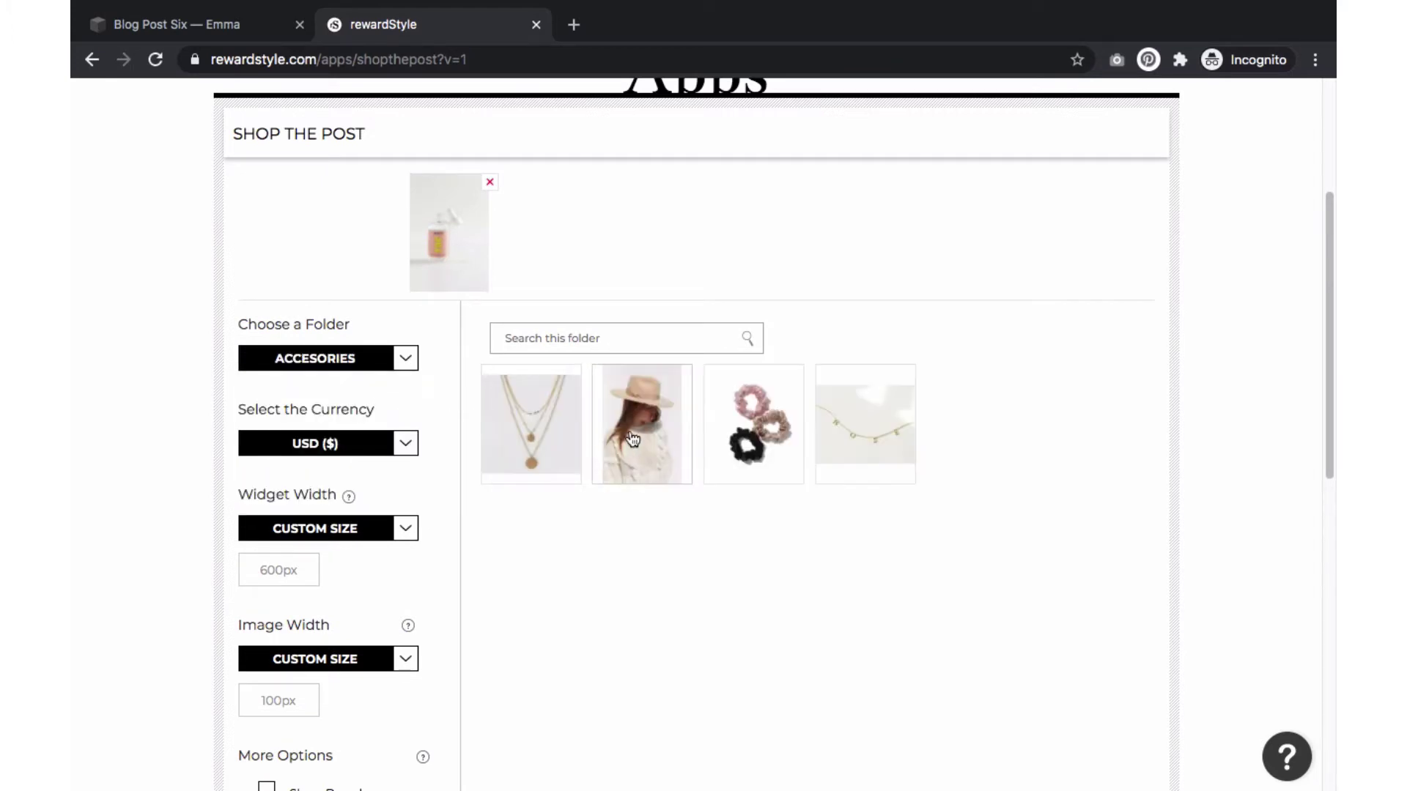
{"action": "left_click", "coordinate": [642, 425]}
{"action": "left_click", "coordinate": [754, 425]}
{"action": "left_click", "coordinate": [884, 429]}
- Add the letter mugs, mirror and pot from the FOR THE HOME folder
{"action": "left_click", "coordinate": [371, 363]}
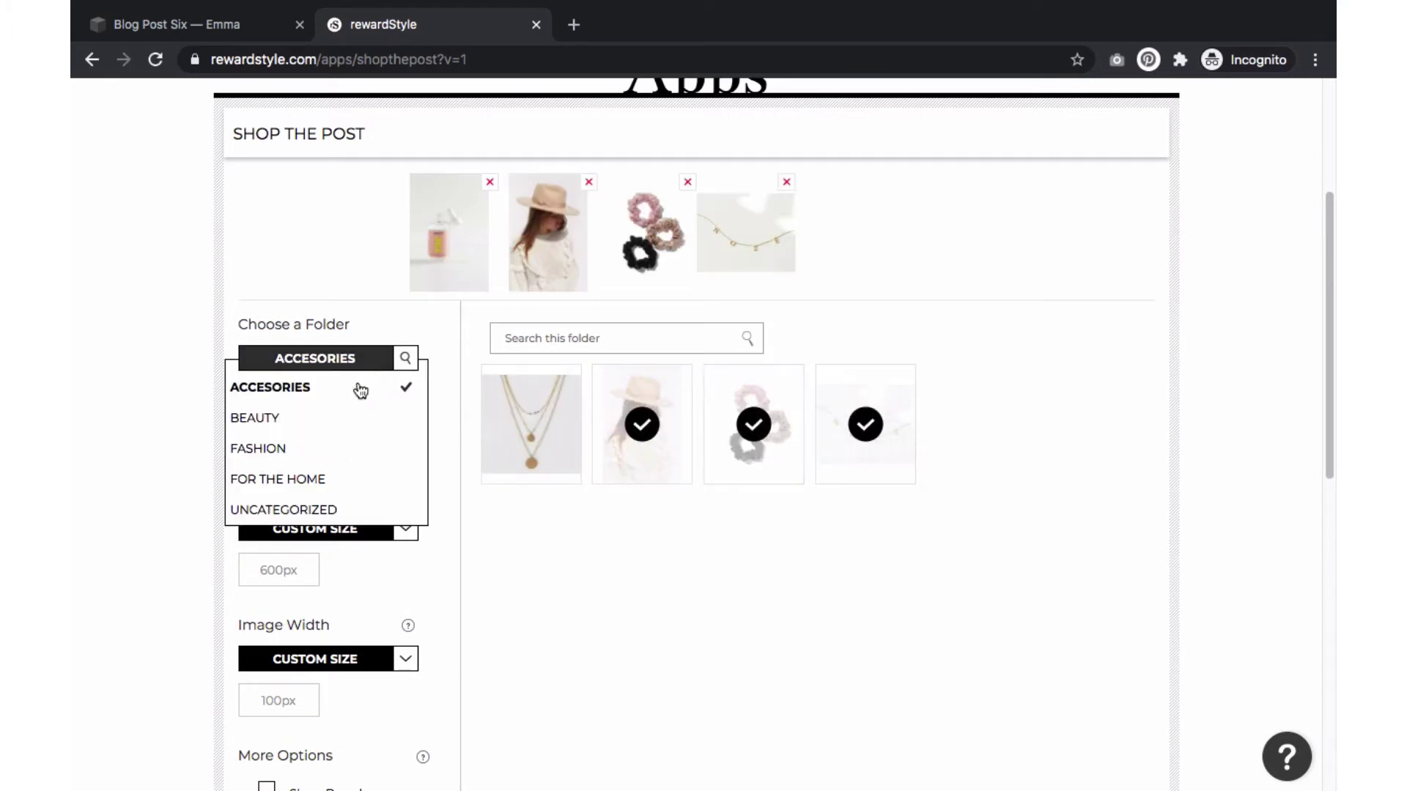
{"action": "left_click", "coordinate": [334, 477]}
{"action": "left_click", "coordinate": [532, 425]}
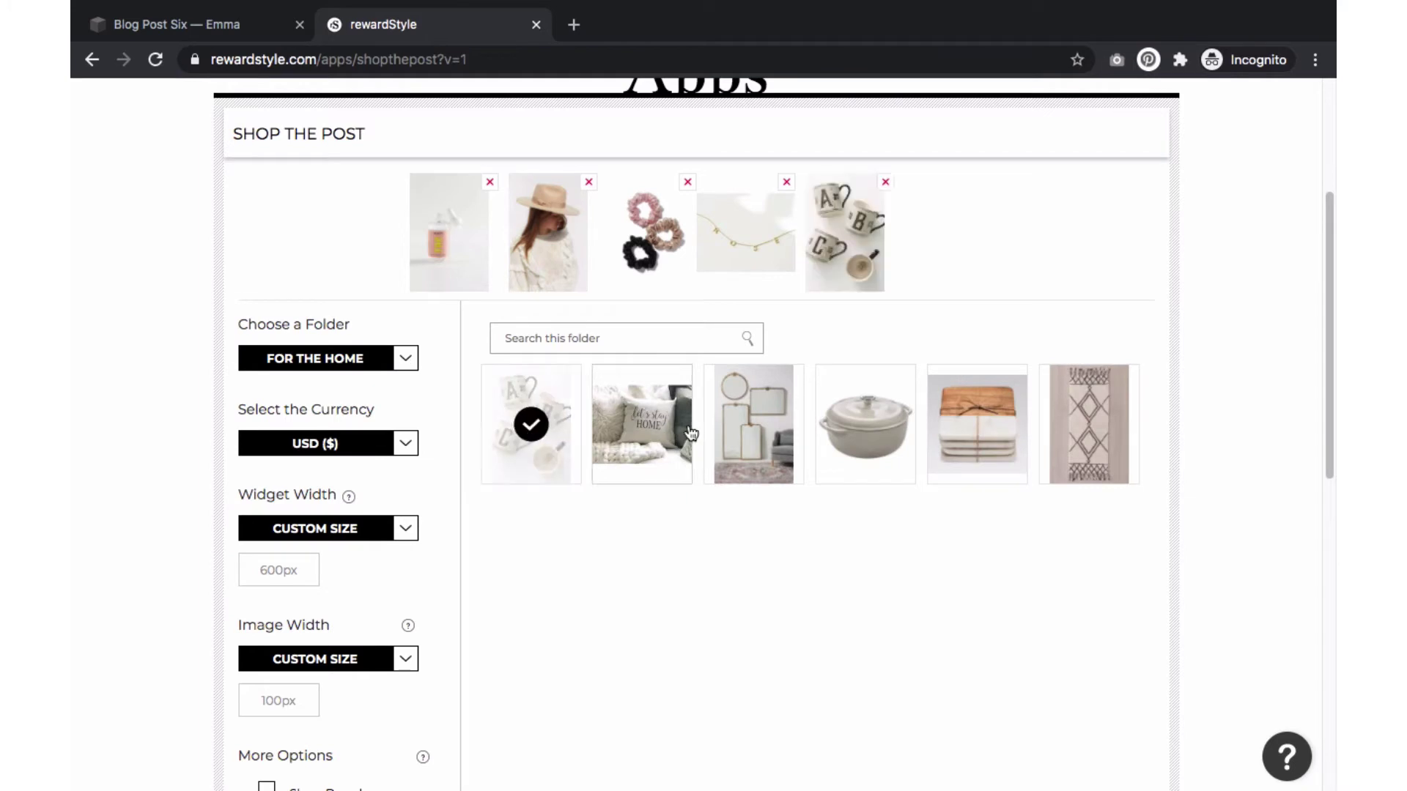
{"action": "left_click", "coordinate": [754, 425]}
{"action": "left_click", "coordinate": [866, 425]}
{"action": "scroll", "coordinate": [242, 454], "scroll_direction": "down", "scroll_amount": 3}
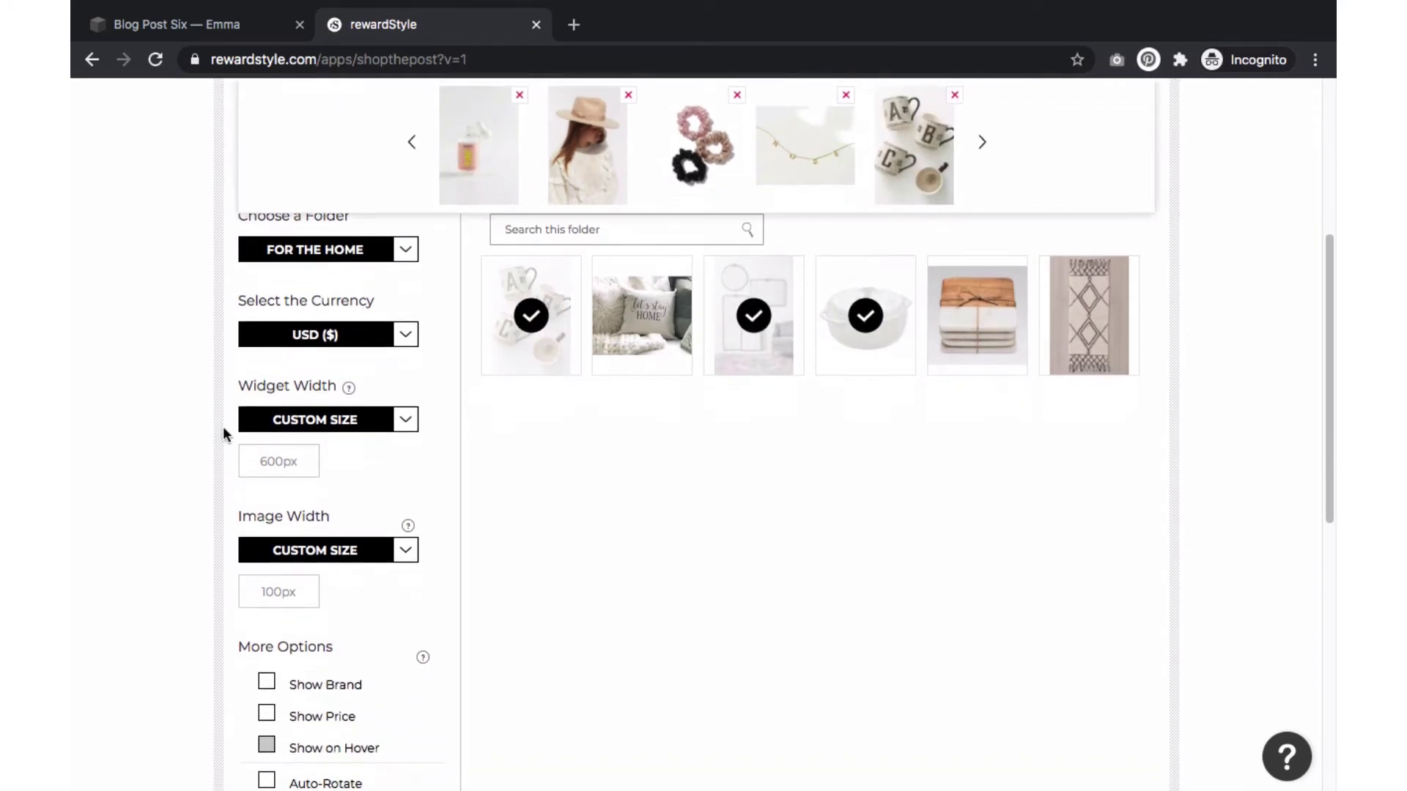
- Set widget width to Large, image width to Small, and show brand and price
{"action": "left_click", "coordinate": [406, 419]}
{"action": "left_click", "coordinate": [350, 478]}
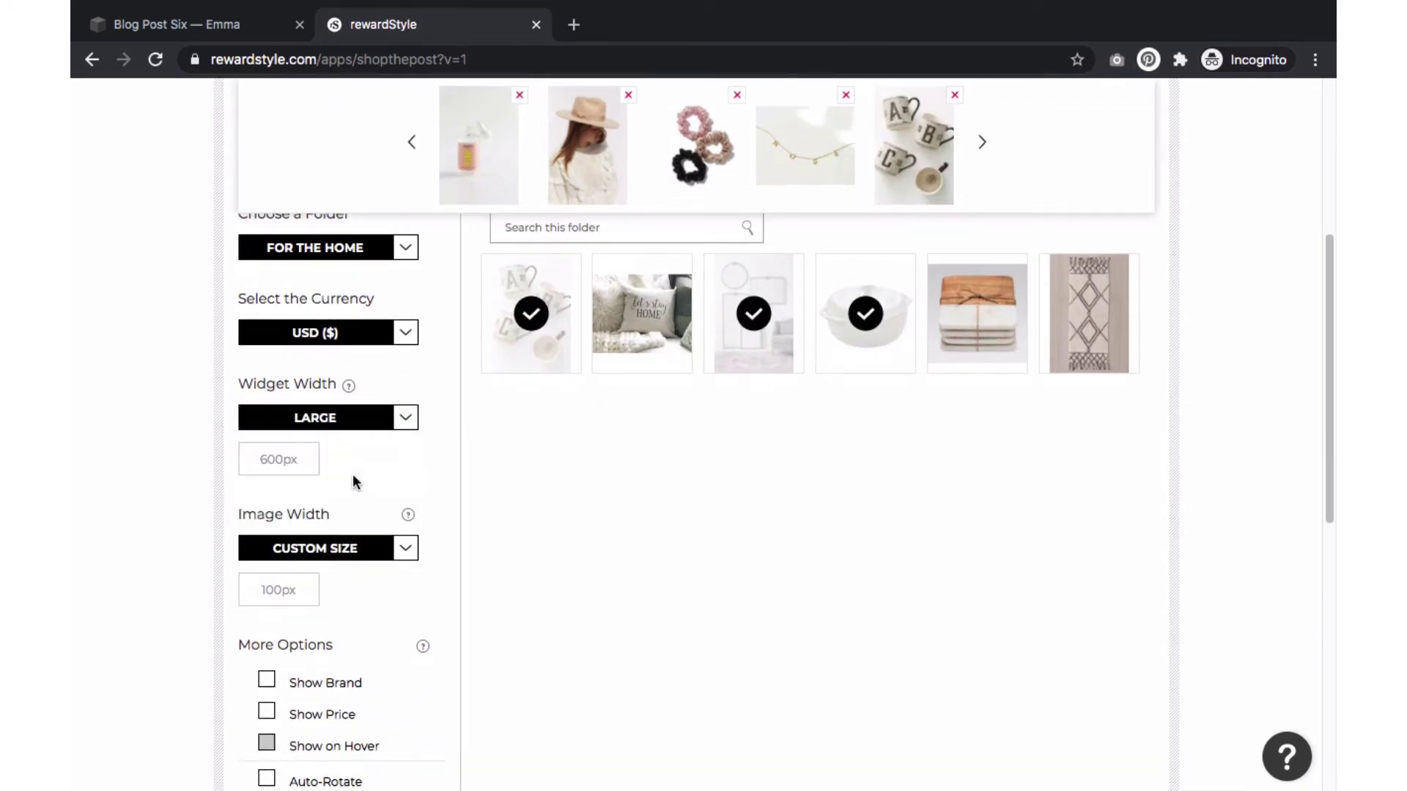
{"action": "scroll", "coordinate": [341, 475], "scroll_direction": "down", "scroll_amount": 1}
{"action": "left_click", "coordinate": [402, 510]}
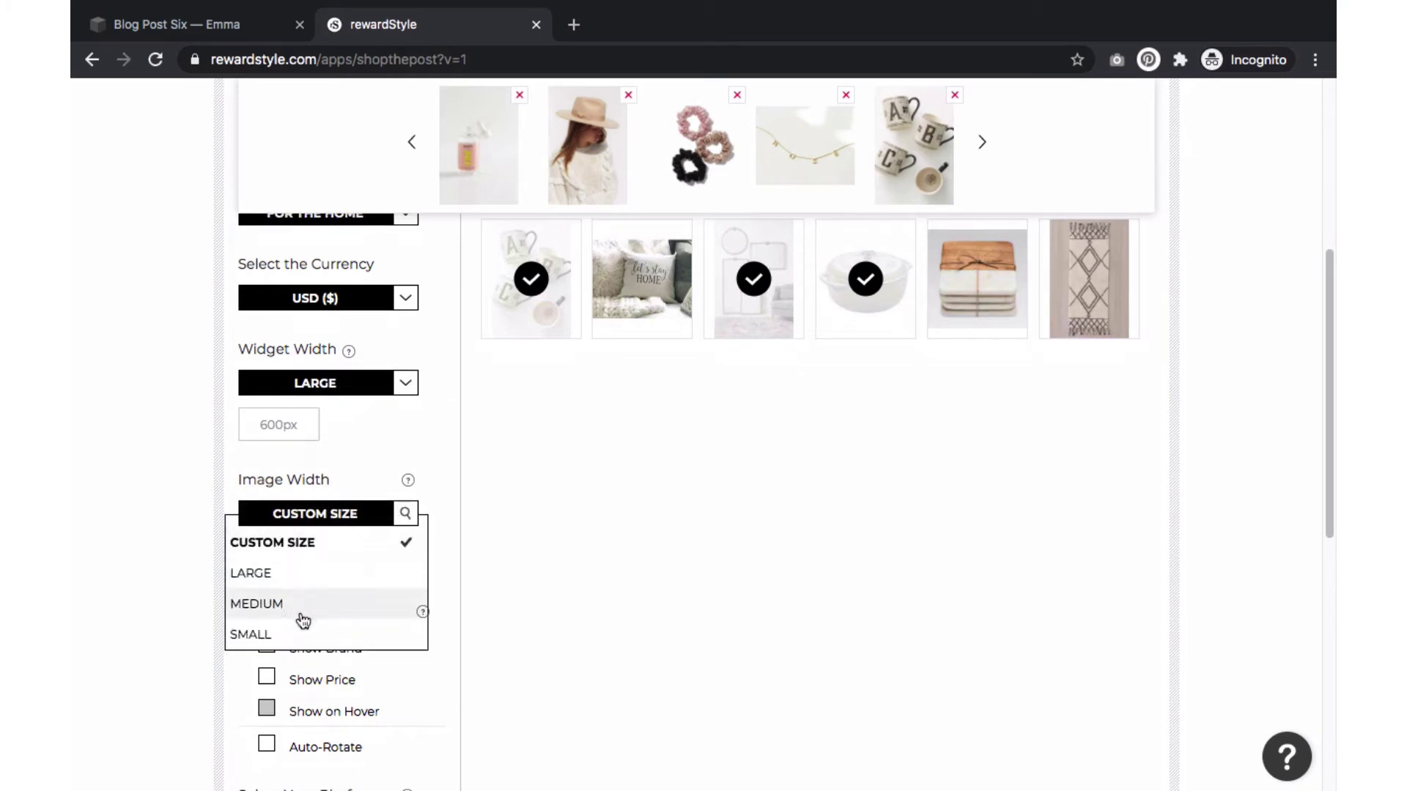
{"action": "left_click", "coordinate": [307, 630]}
{"action": "scroll", "coordinate": [328, 585], "scroll_direction": "down", "scroll_amount": 1}
{"action": "scroll", "coordinate": [328, 584], "scroll_direction": "down", "scroll_amount": 3}
{"action": "left_click", "coordinate": [266, 532]}
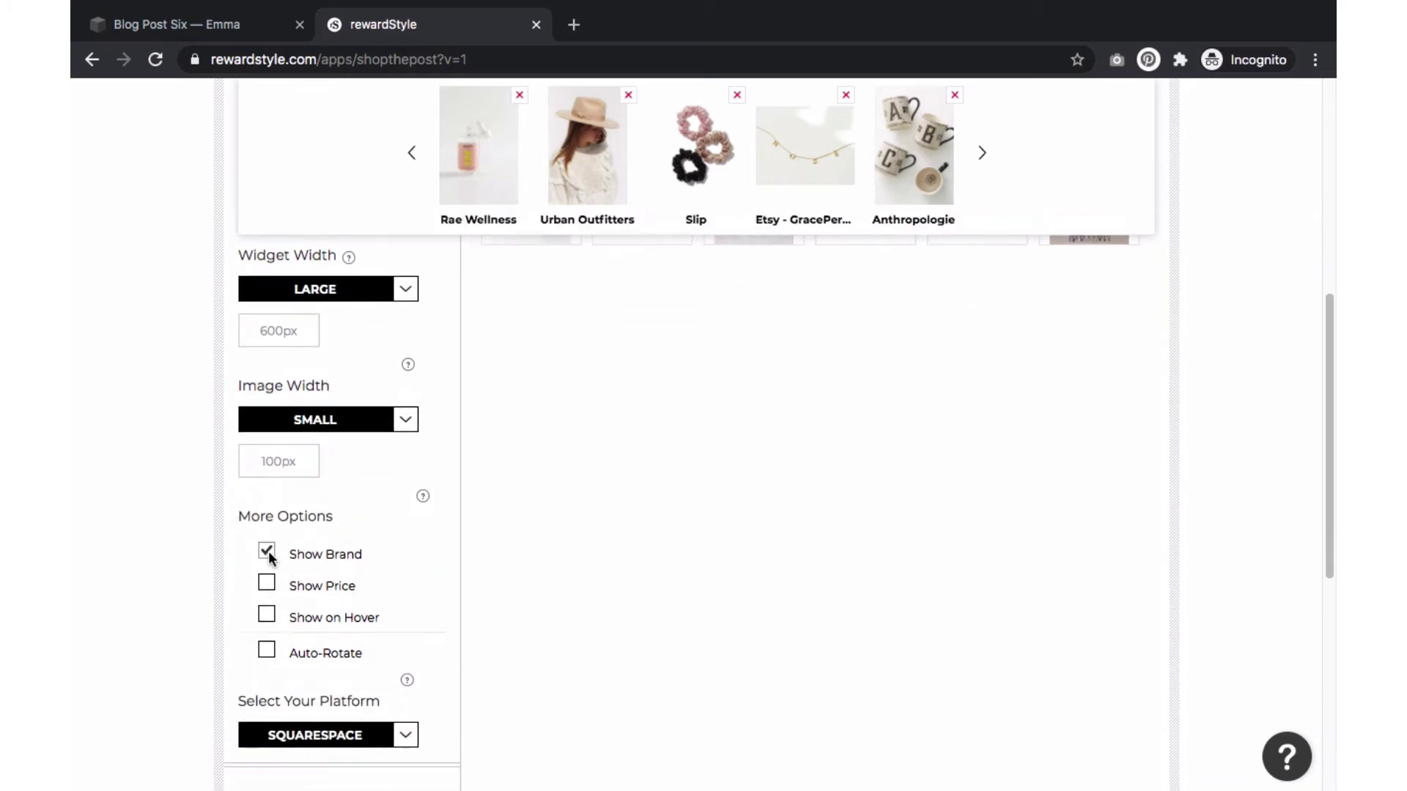
{"action": "left_click", "coordinate": [267, 584]}
- Copy the Shop the Post embed code and return to Blog Post Six
{"action": "scroll", "coordinate": [220, 572], "scroll_direction": "down", "scroll_amount": 1}
{"action": "scroll", "coordinate": [185, 574], "scroll_direction": "down", "scroll_amount": 2}
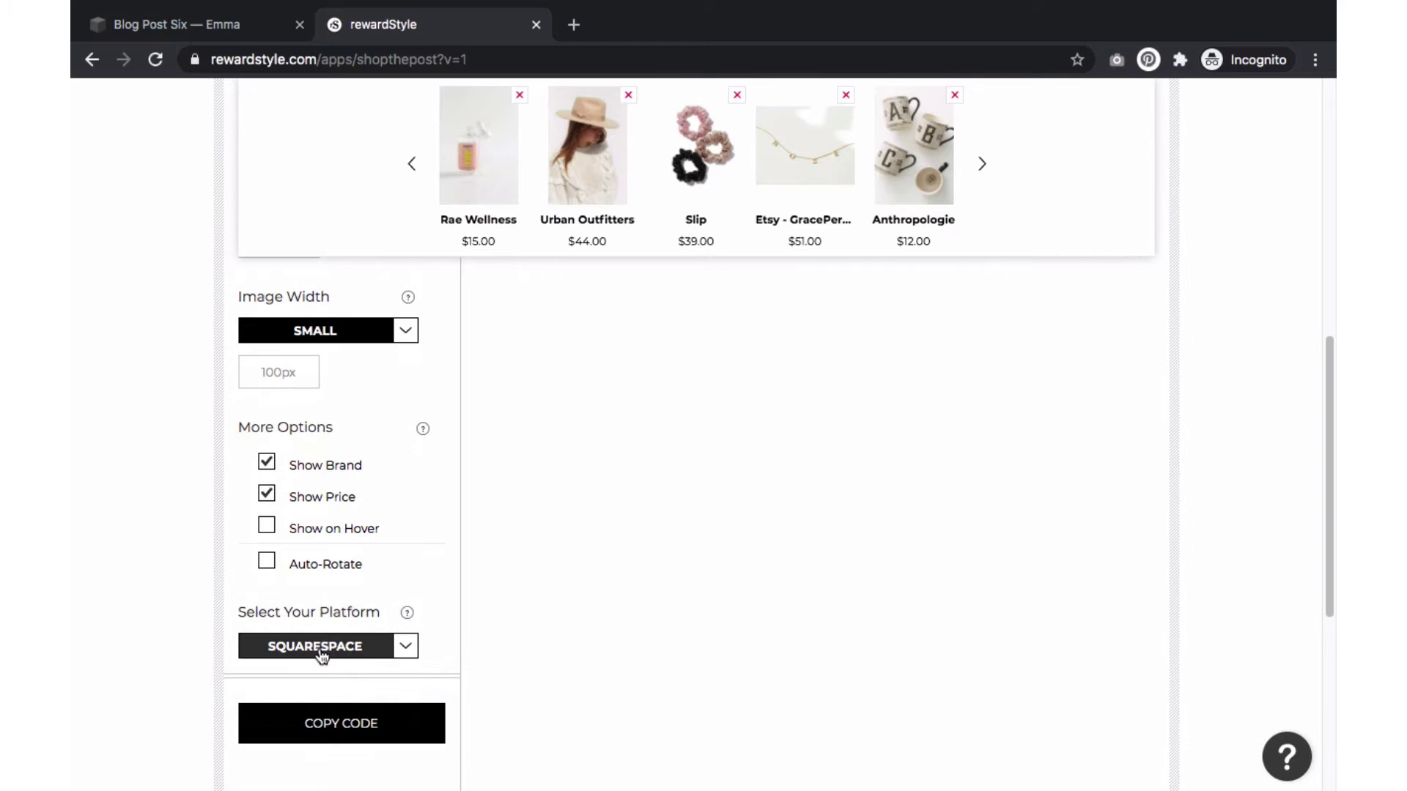
{"action": "left_click", "coordinate": [330, 724]}
{"action": "scroll", "coordinate": [328, 722], "scroll_direction": "down", "scroll_amount": 3}
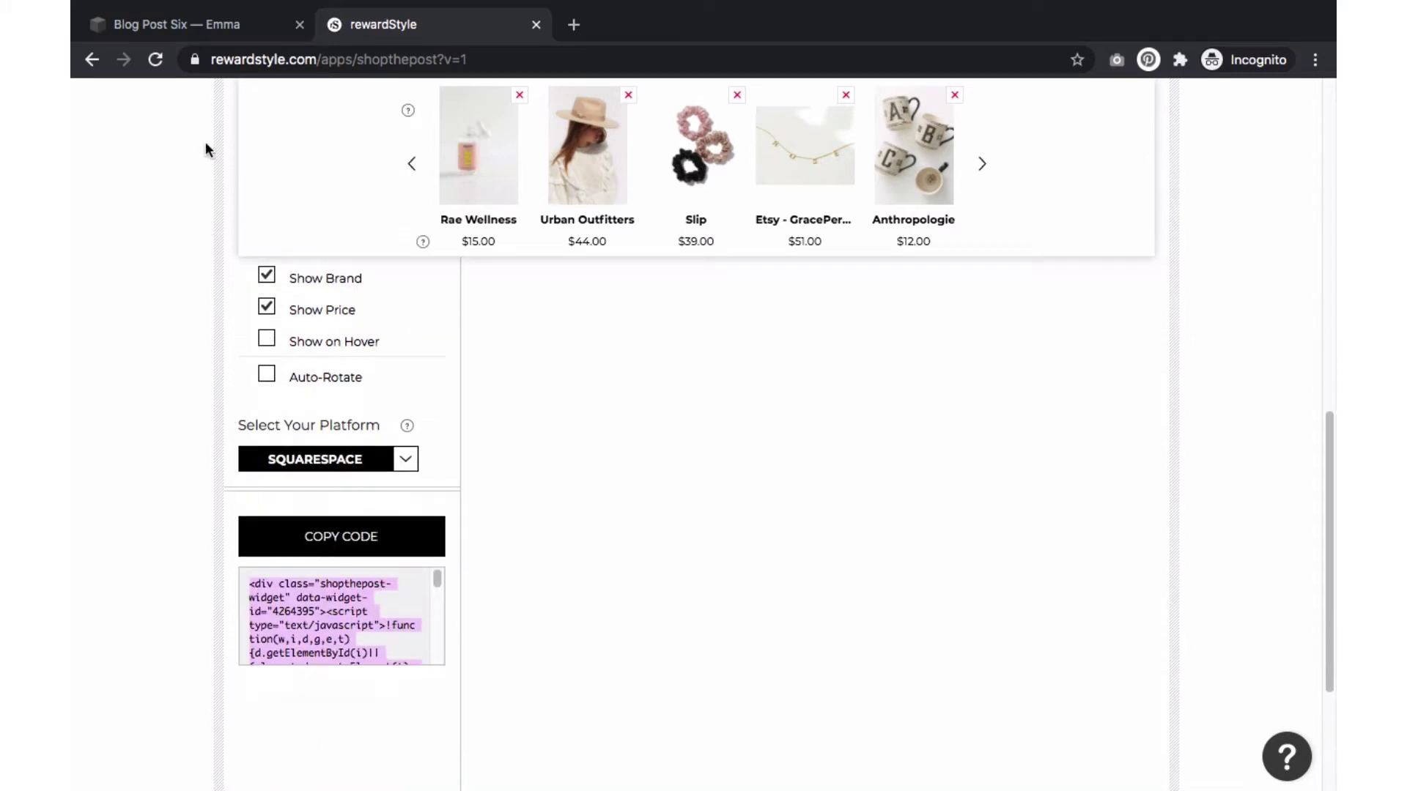
{"action": "left_click", "coordinate": [181, 30]}
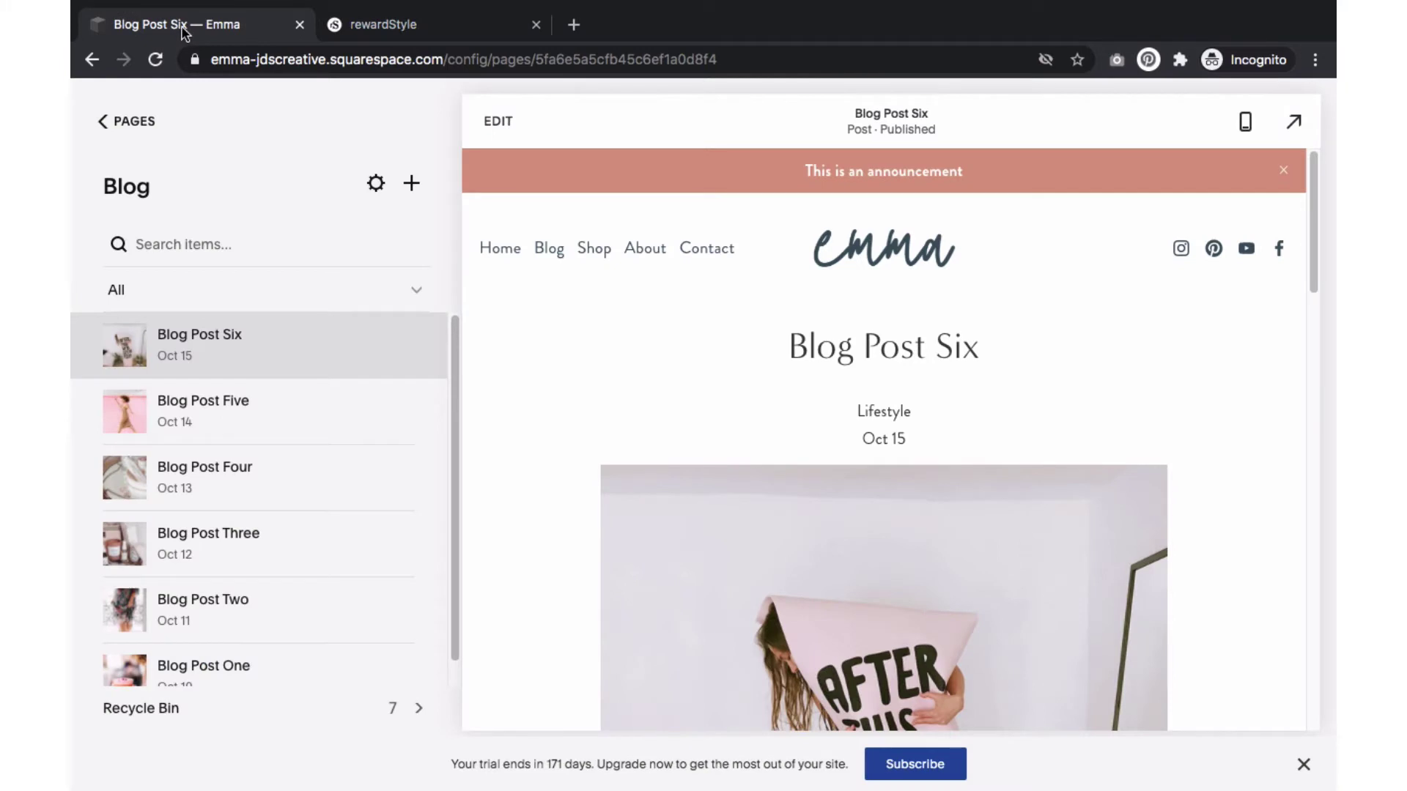
- Put Blog Post Six in edit mode and open the block picker below the main image
{"action": "left_click", "coordinate": [504, 126]}
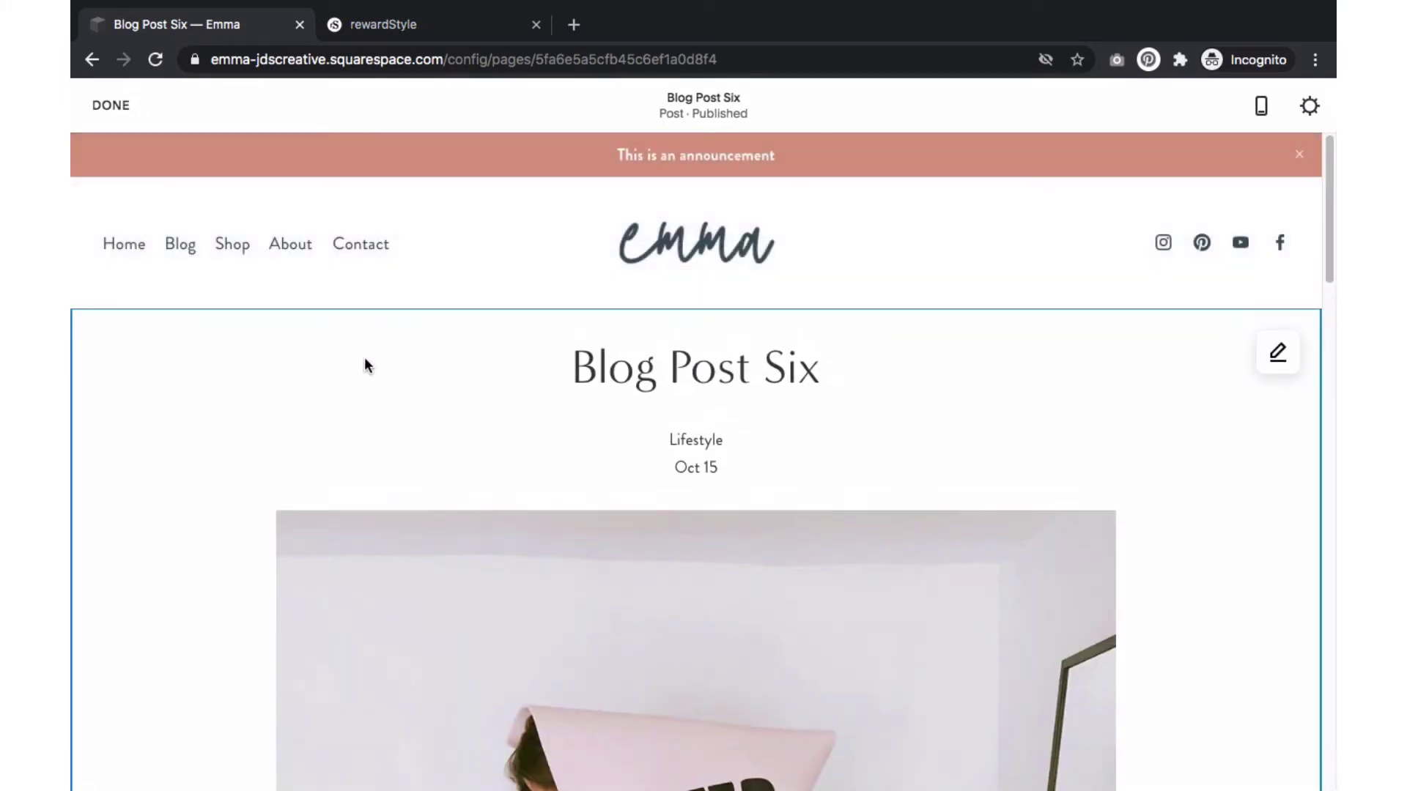
{"action": "scroll", "coordinate": [363, 357], "scroll_direction": "down", "scroll_amount": 3}
{"action": "scroll", "coordinate": [261, 337], "scroll_direction": "down", "scroll_amount": 10}
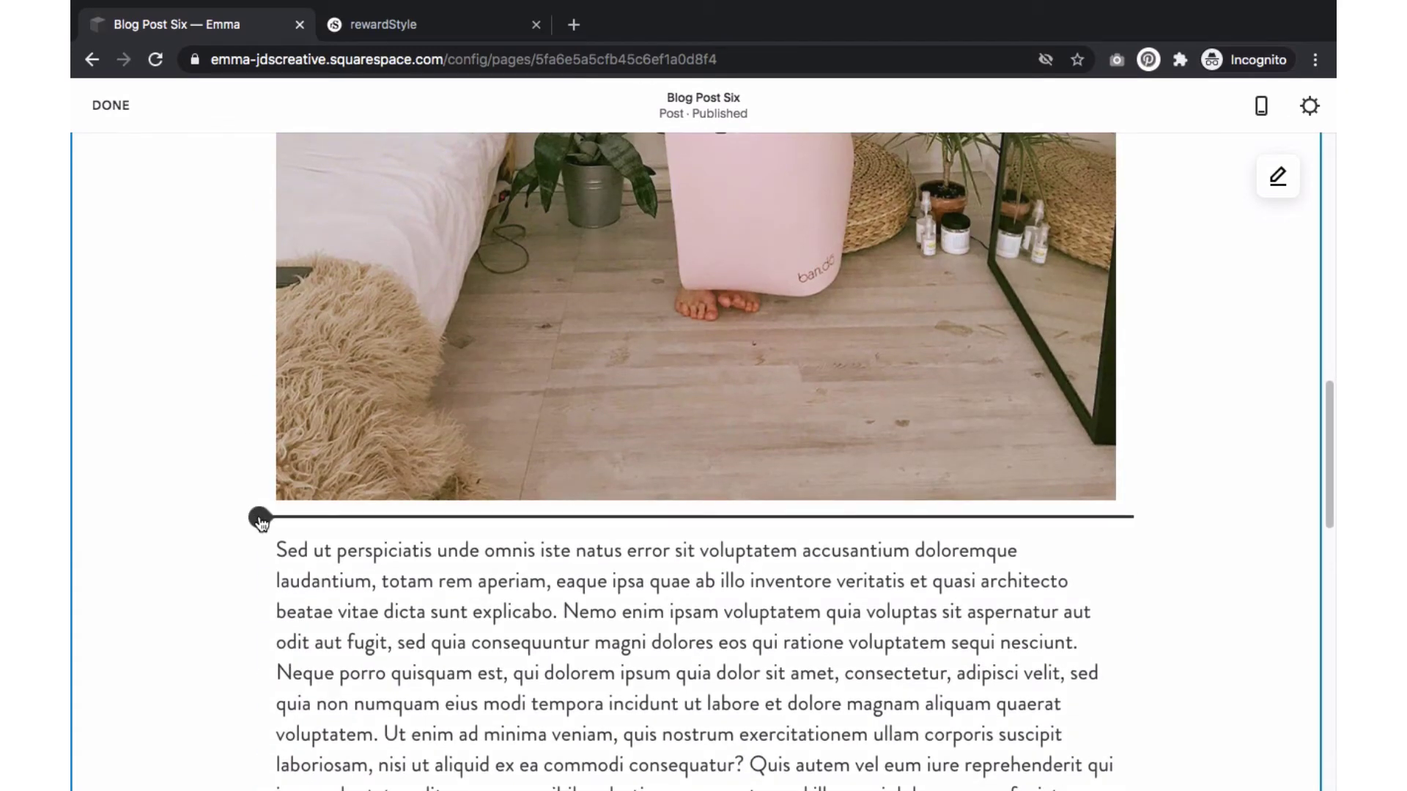
{"action": "left_click", "coordinate": [260, 519]}
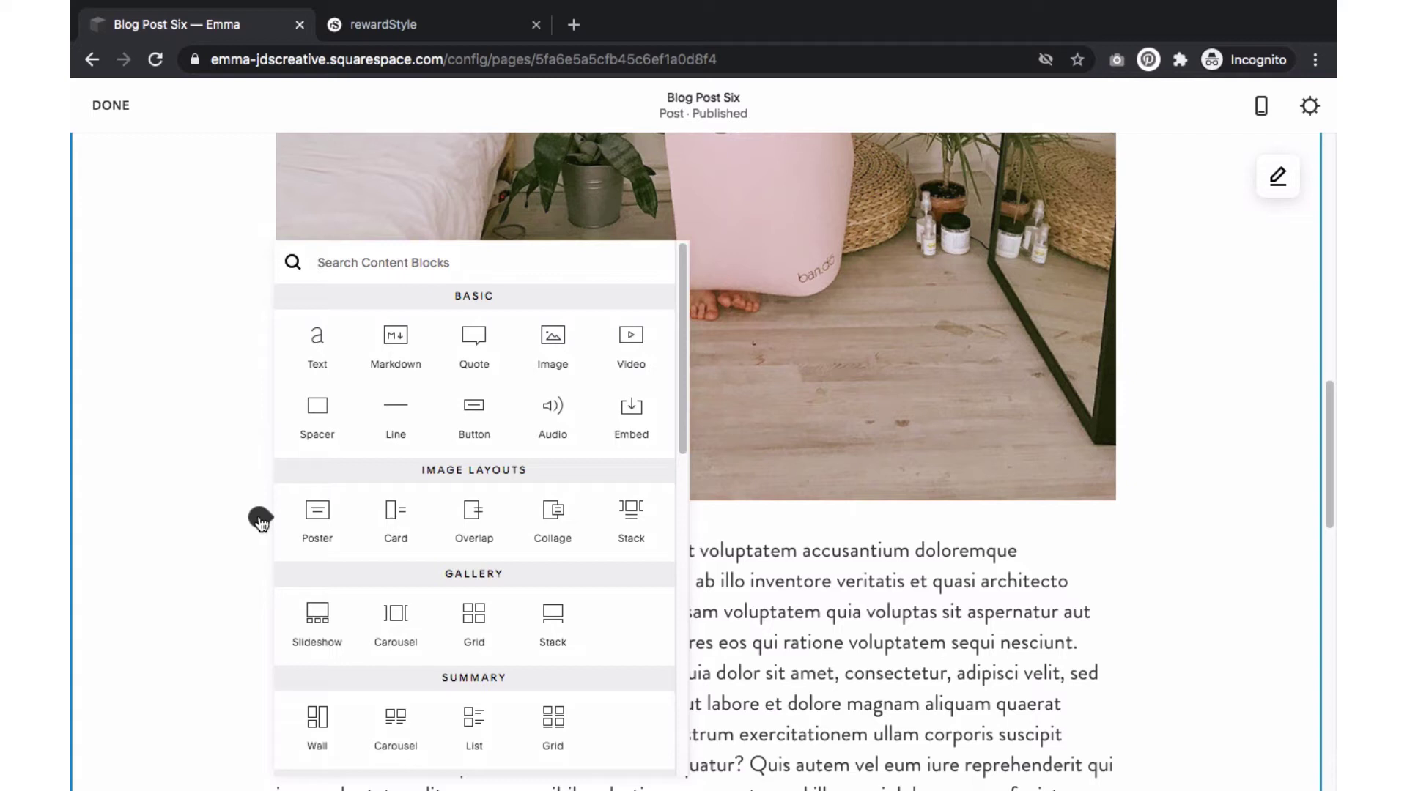
{"action": "scroll", "coordinate": [380, 518], "scroll_direction": "down", "scroll_amount": 3}
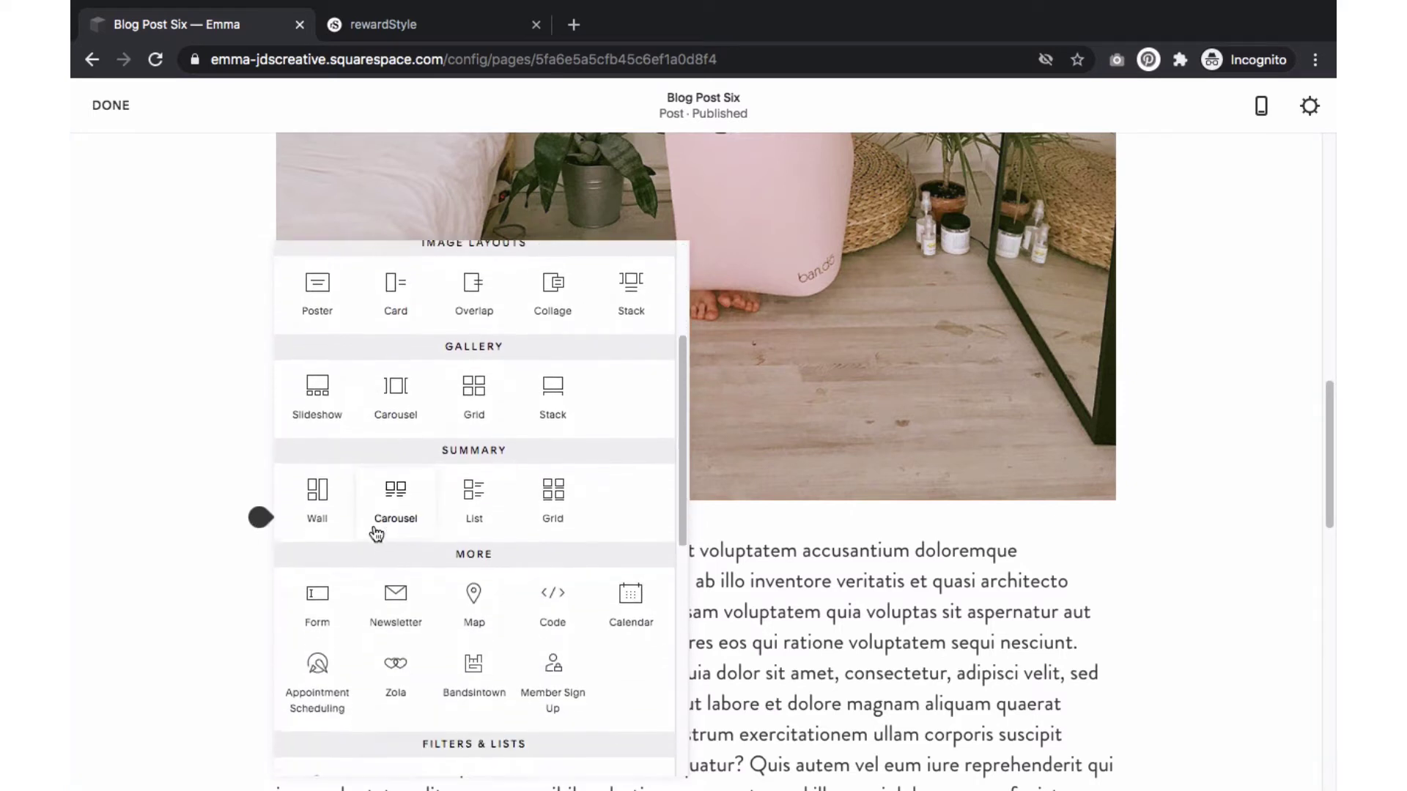
- Insert a Code block, replacing the default Hello, World! code with the pasted Shop the Post code
{"action": "left_click", "coordinate": [554, 606]}
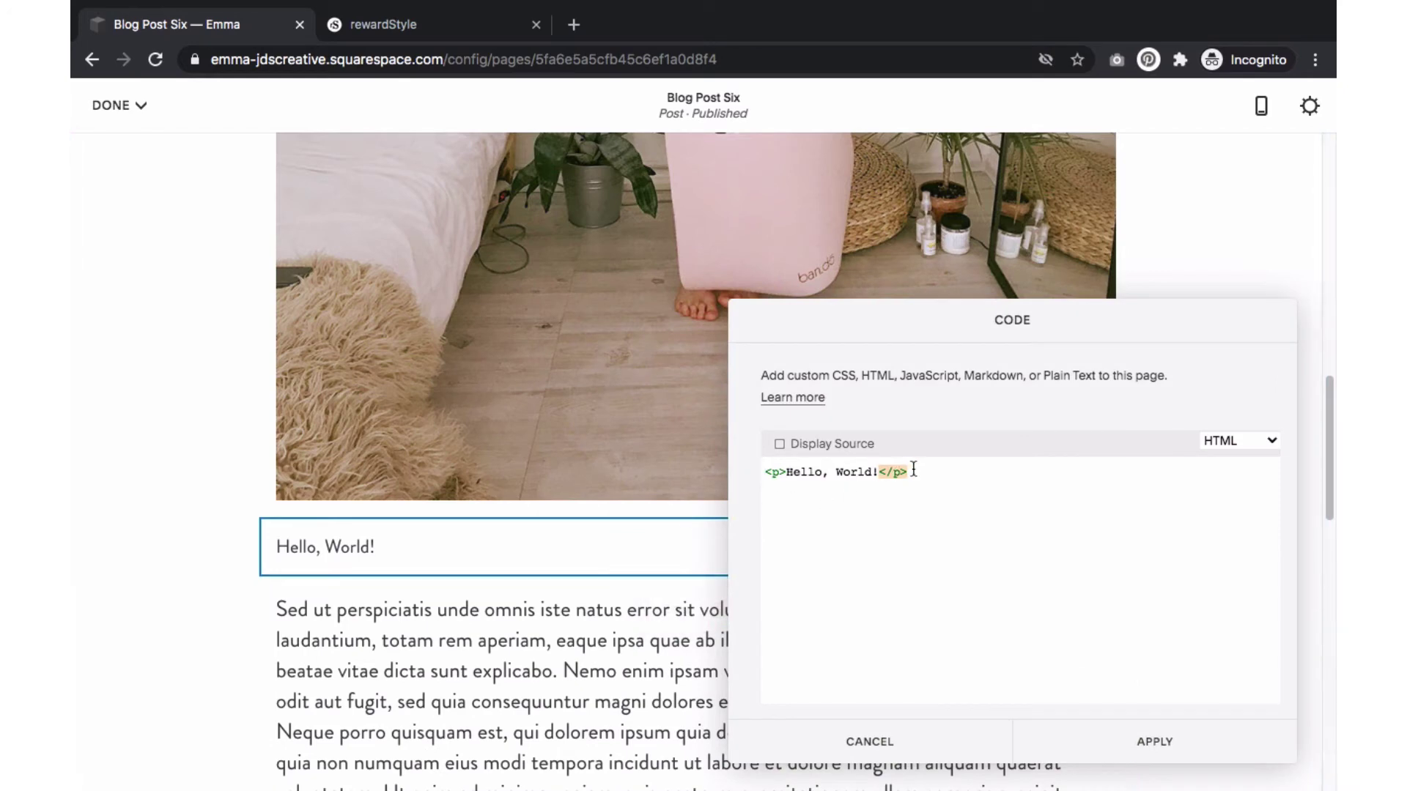
{"action": "left_click_drag", "start_coordinate": [914, 470], "coordinate": [737, 474]}
{"action": "key", "text": "BackSpace"}
{"action": "right_click", "coordinate": [776, 469]}
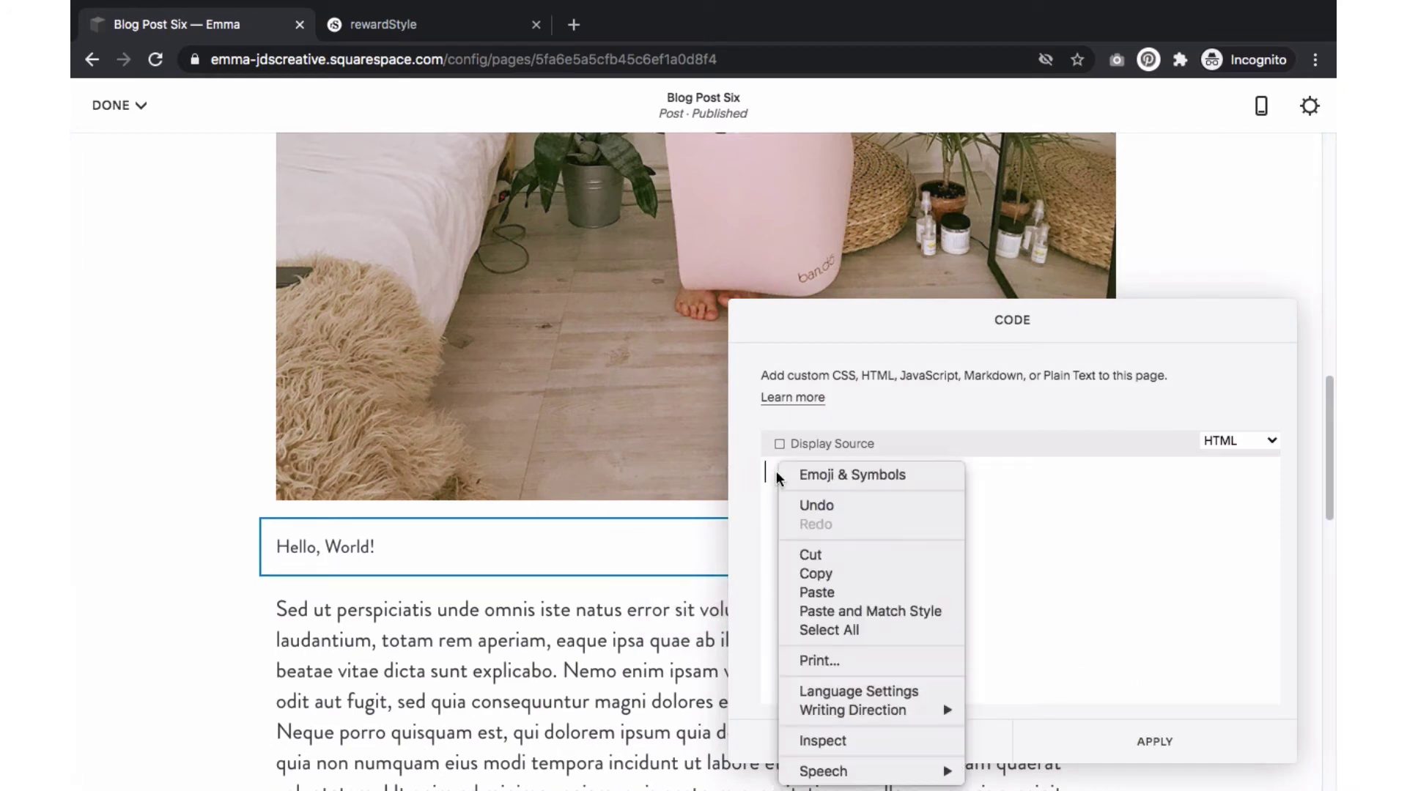
{"action": "left_click", "coordinate": [806, 593]}
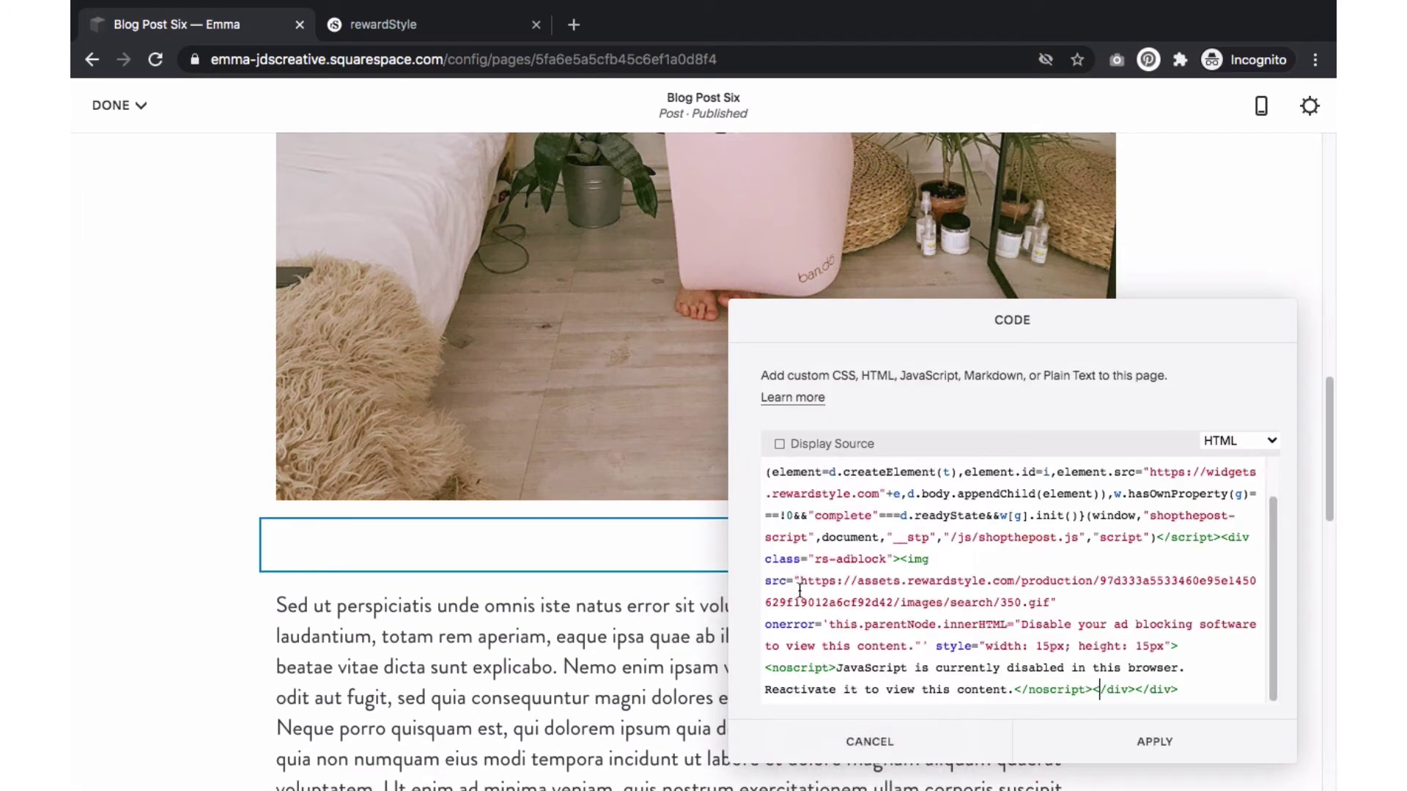
{"action": "left_click", "coordinate": [1123, 743]}
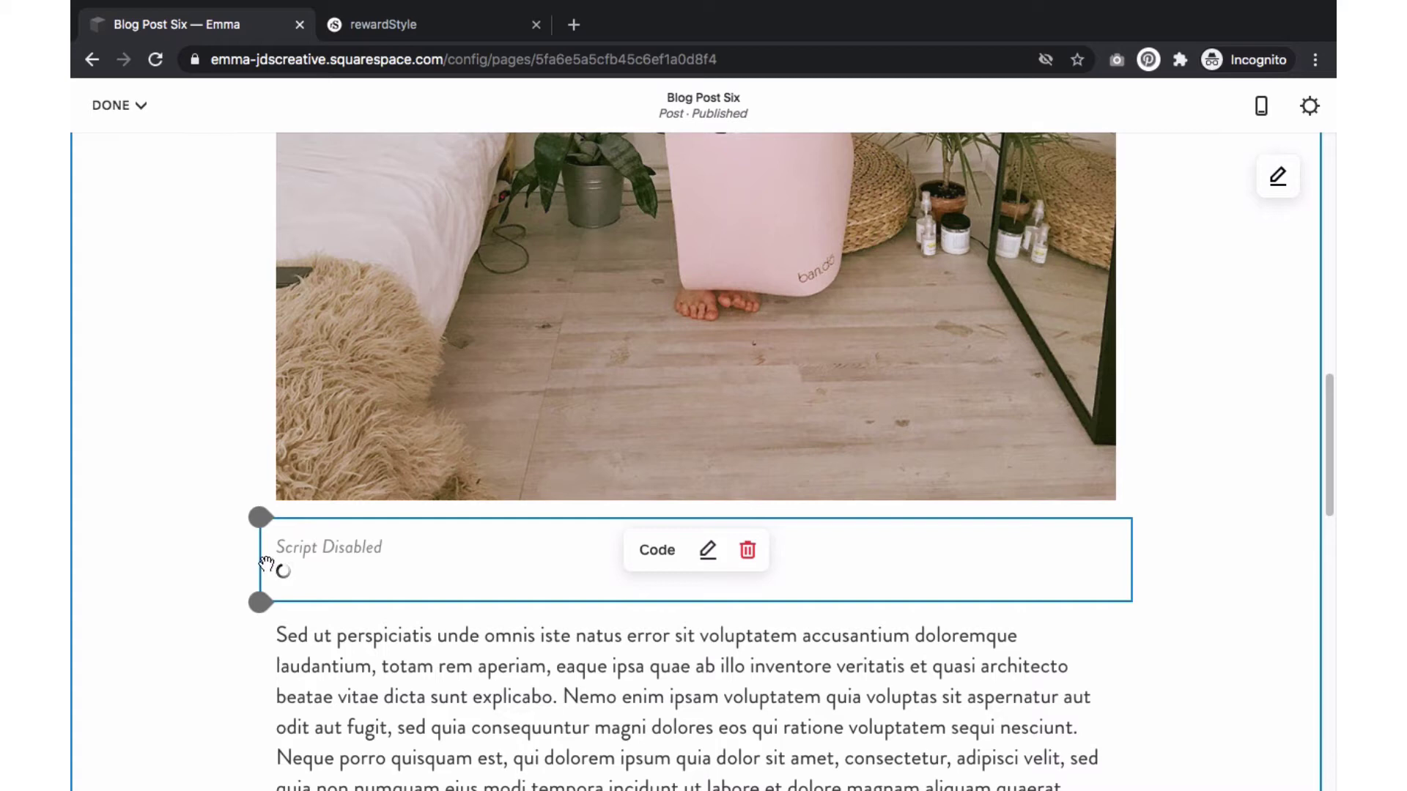
- Save Blog Post Six and view the live post's Shop the Post carousel
{"action": "mouse_move", "coordinate": [125, 119]}
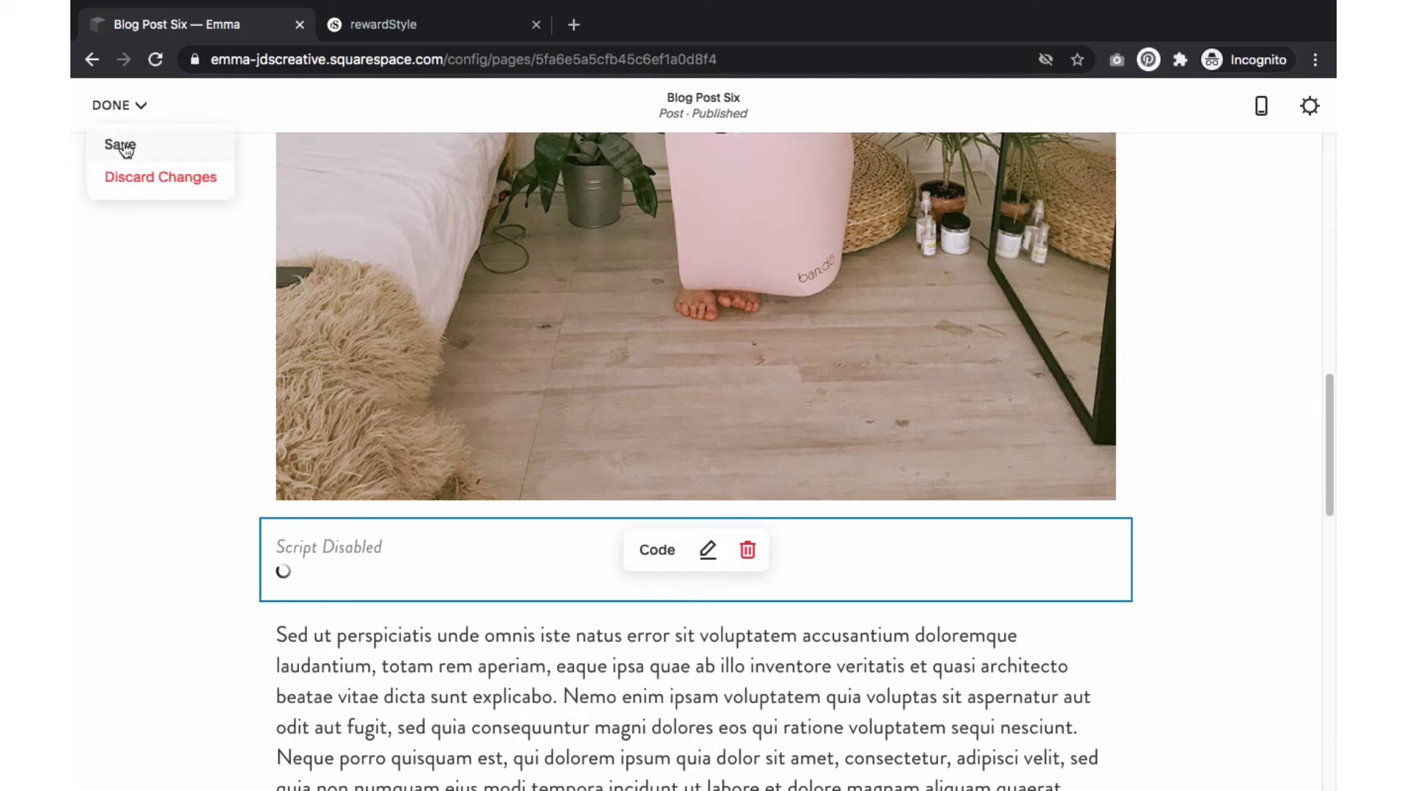
{"action": "left_click", "coordinate": [121, 145]}
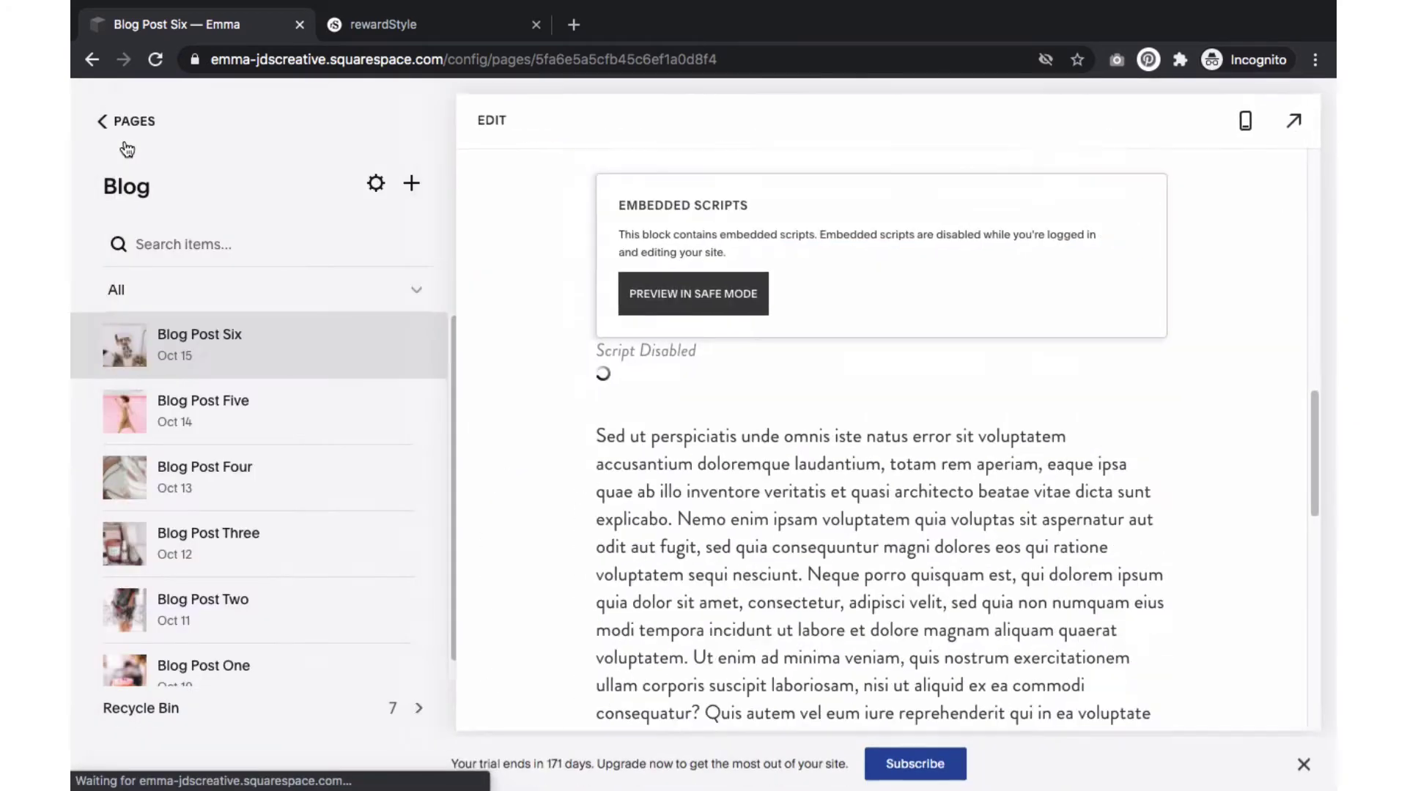
{"action": "left_click", "coordinate": [1294, 121]}
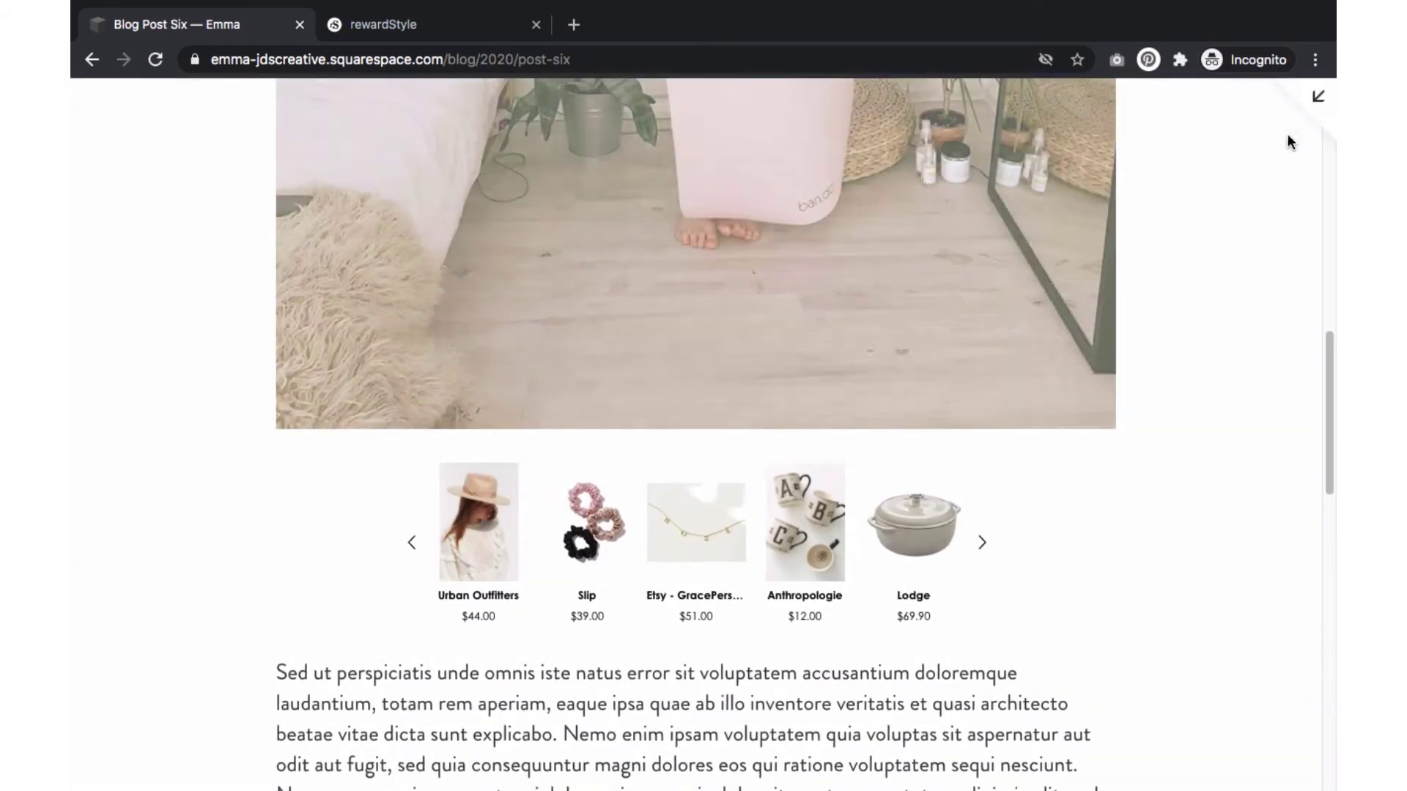
{"action": "scroll", "coordinate": [1224, 212], "scroll_direction": "down", "scroll_amount": 2}
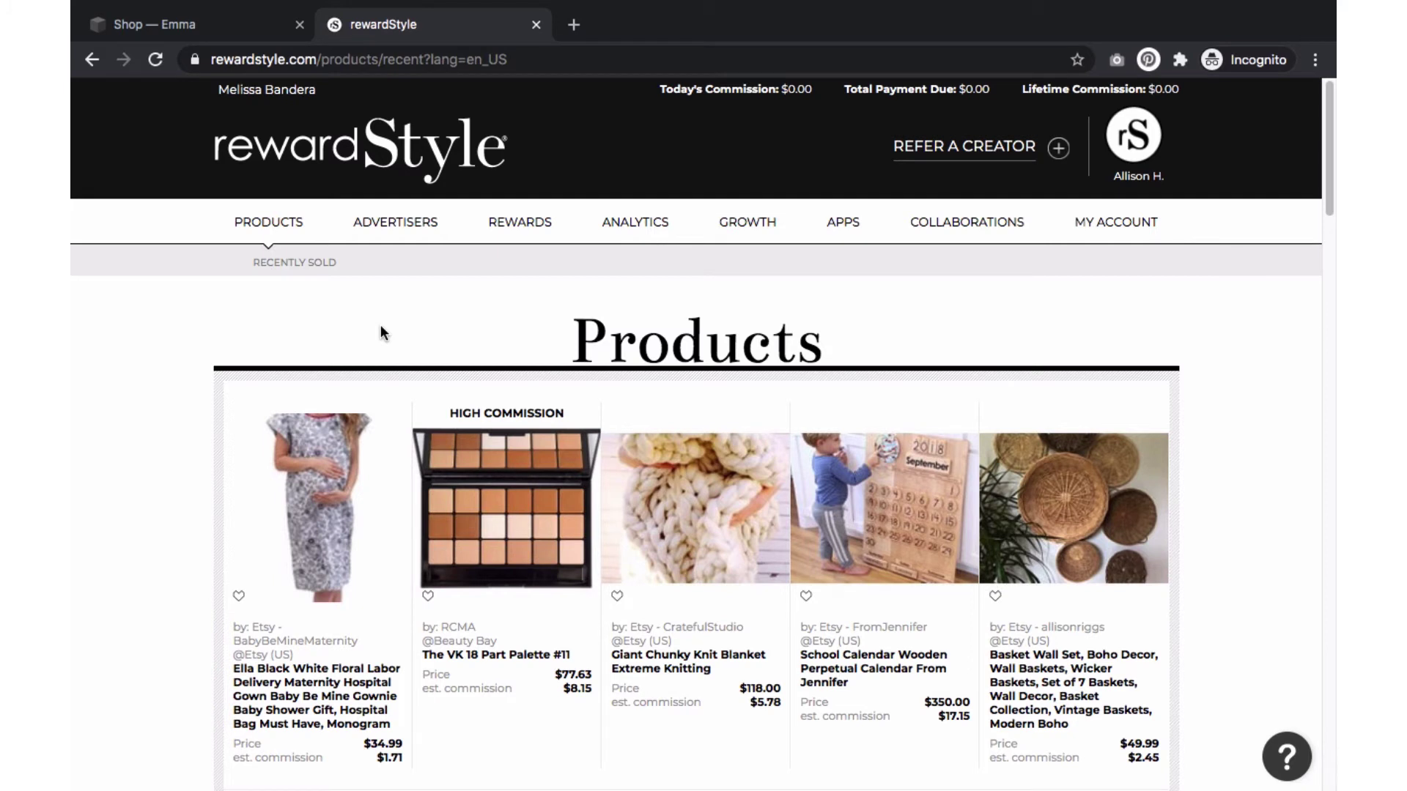
- Start a Boutique widget in rewardStyle and include the Beauty and Fashion folders
{"action": "mouse_move", "coordinate": [840, 229]}
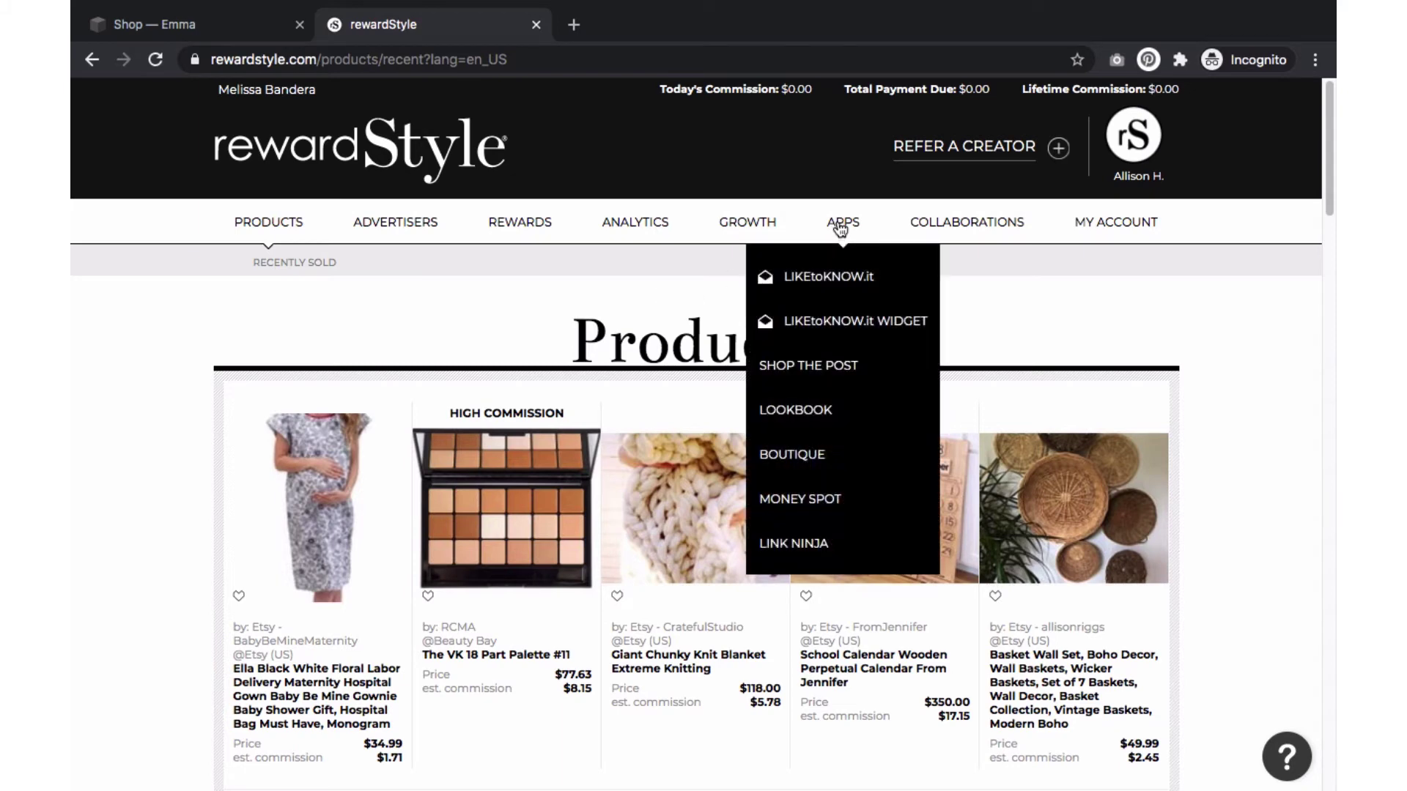
{"action": "left_click", "coordinate": [822, 457]}
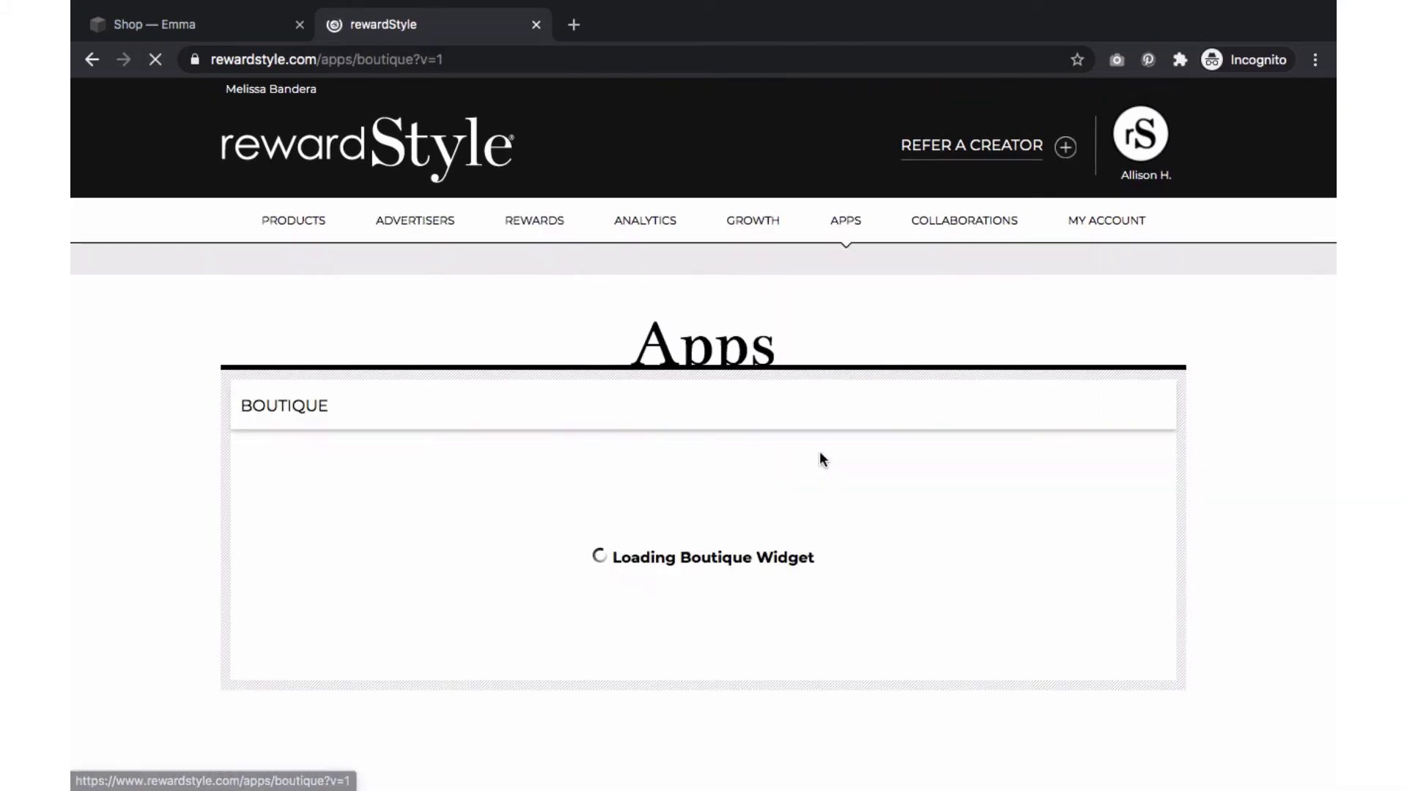
{"action": "scroll", "coordinate": [188, 434], "scroll_direction": "down", "scroll_amount": 2}
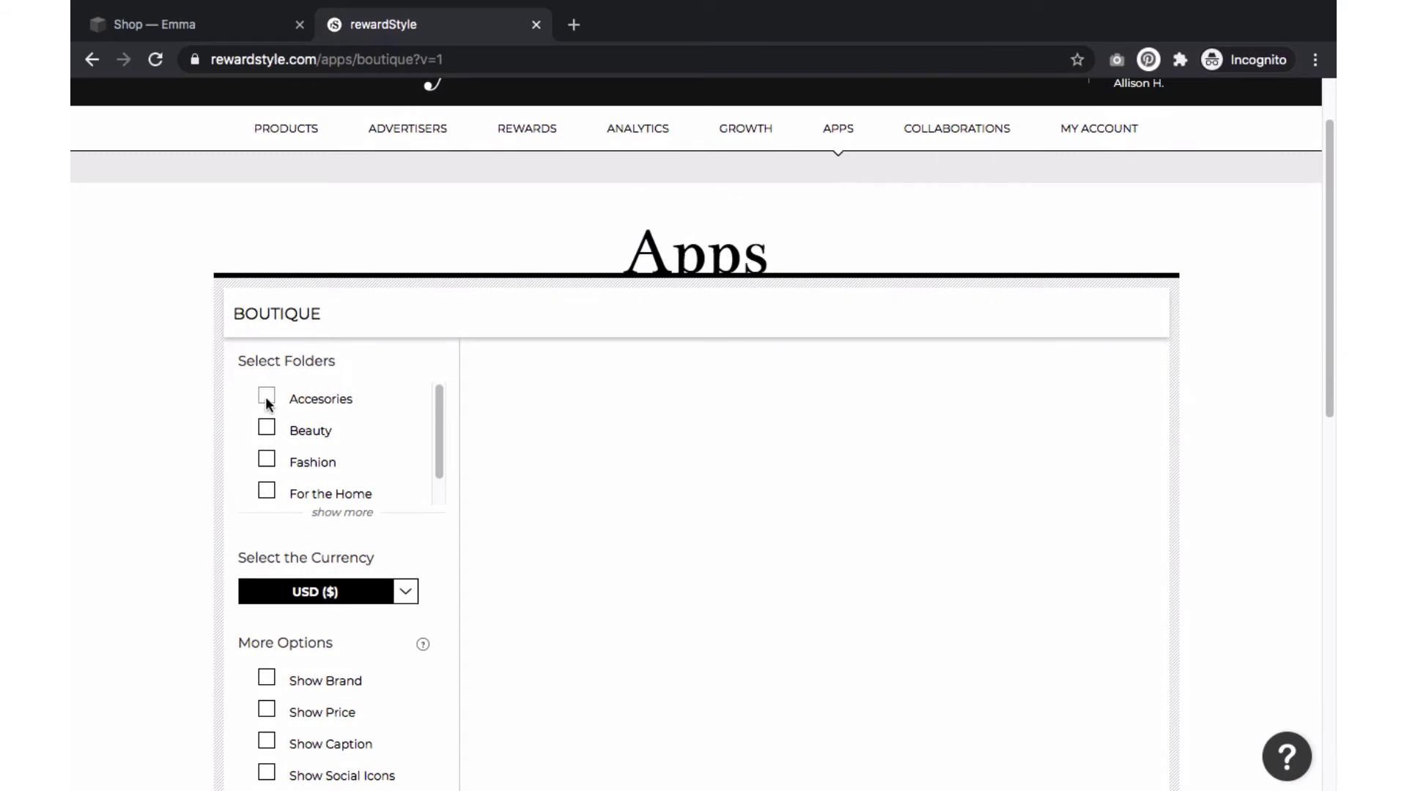
{"action": "left_click", "coordinate": [267, 428]}
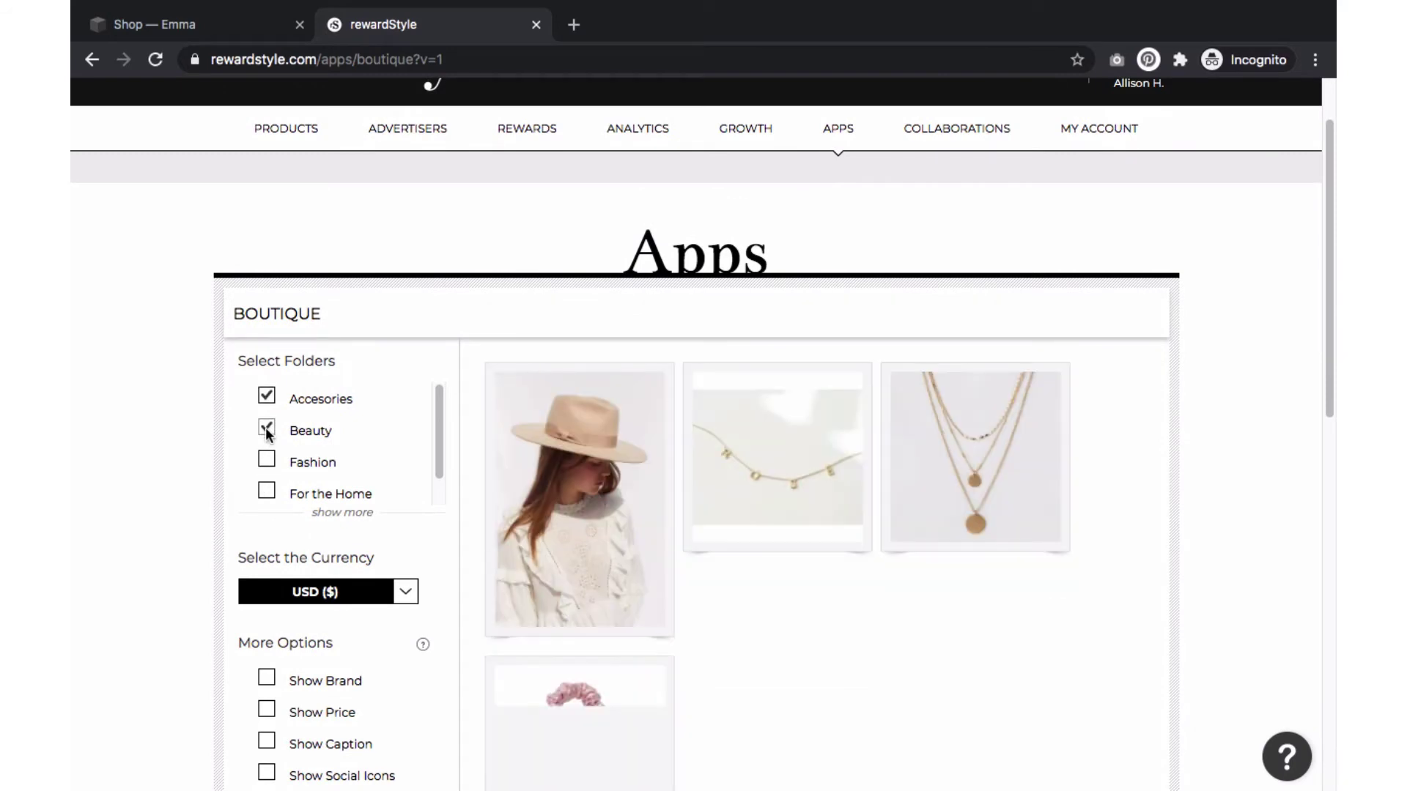
{"action": "left_click", "coordinate": [263, 461]}
- Show brand and price, set Large 800px width, and copy the Boutique embed code
{"action": "scroll", "coordinate": [210, 438], "scroll_direction": "down", "scroll_amount": 4}
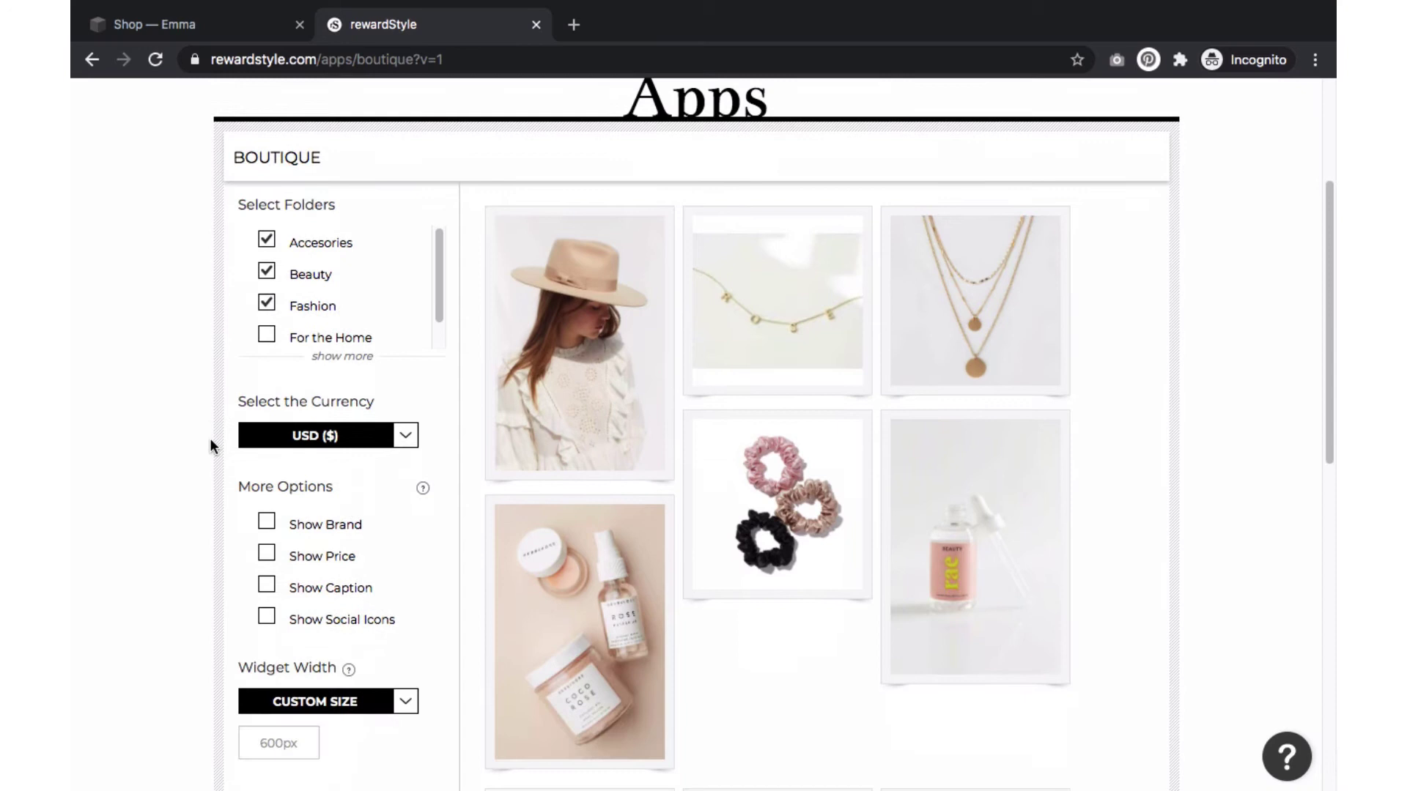
{"action": "scroll", "coordinate": [1087, 278], "scroll_direction": "down", "scroll_amount": 3}
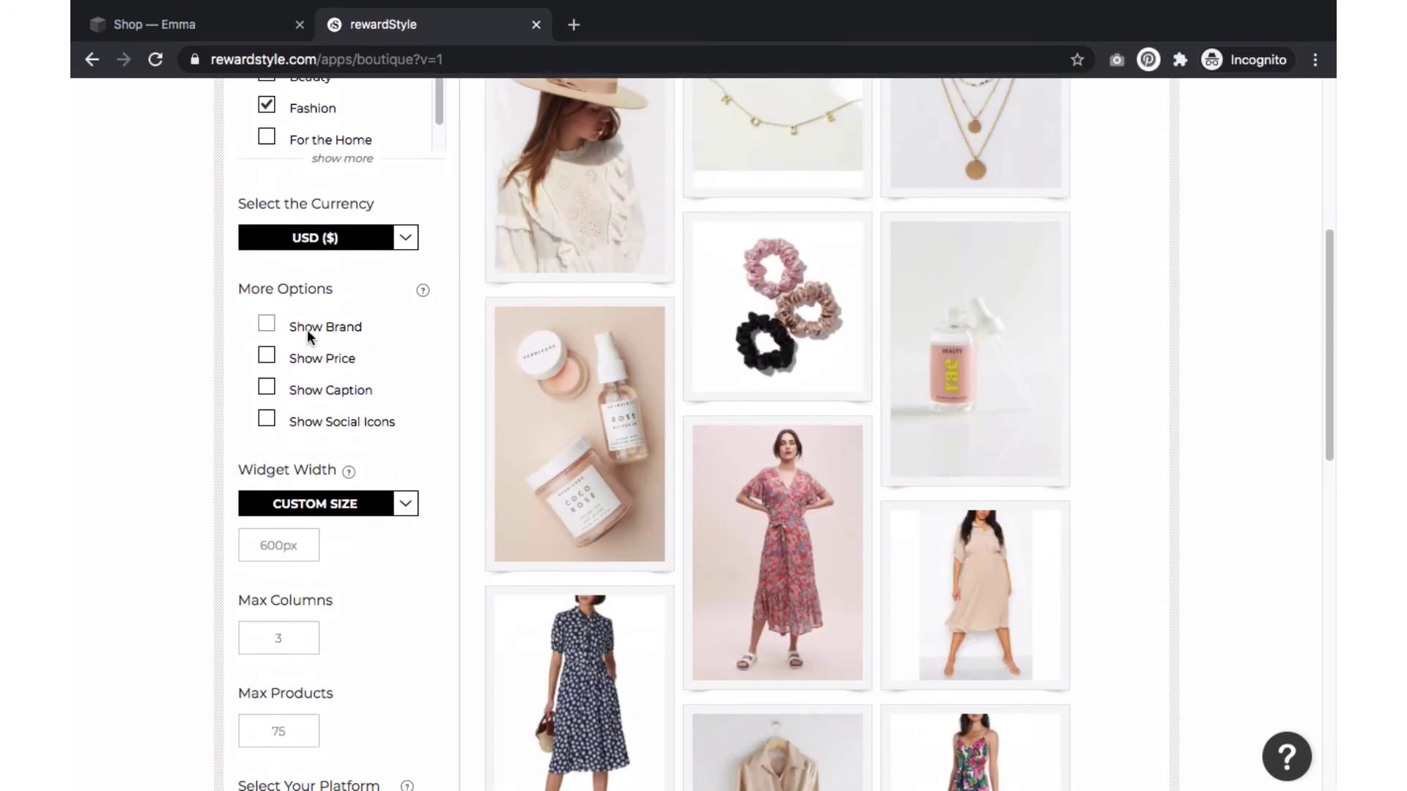
{"action": "left_click", "coordinate": [266, 323]}
{"action": "left_click", "coordinate": [266, 357]}
{"action": "scroll", "coordinate": [256, 454], "scroll_direction": "down", "scroll_amount": 1}
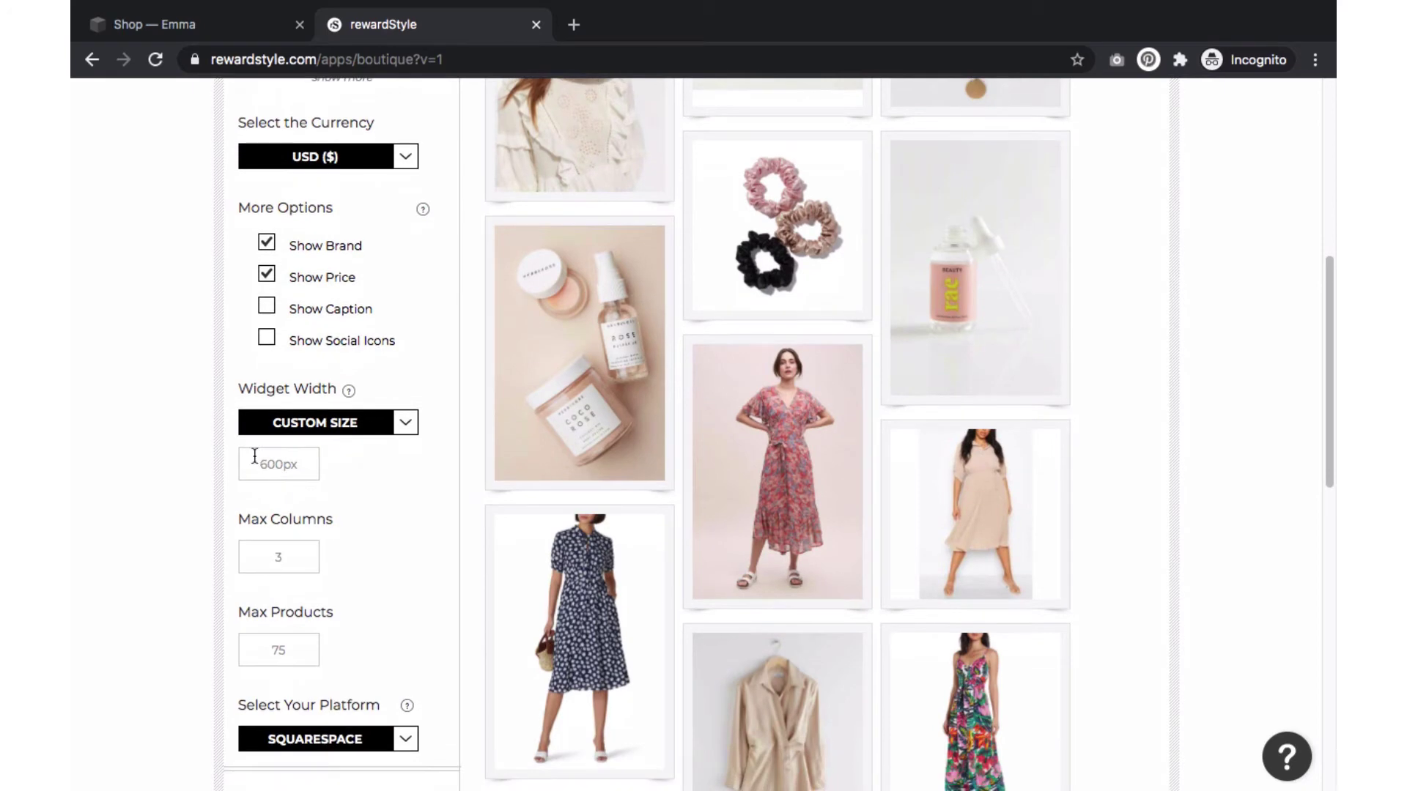
{"action": "left_click", "coordinate": [359, 426]}
{"action": "left_click", "coordinate": [344, 484]}
{"action": "scroll", "coordinate": [253, 563], "scroll_direction": "down", "scroll_amount": 1}
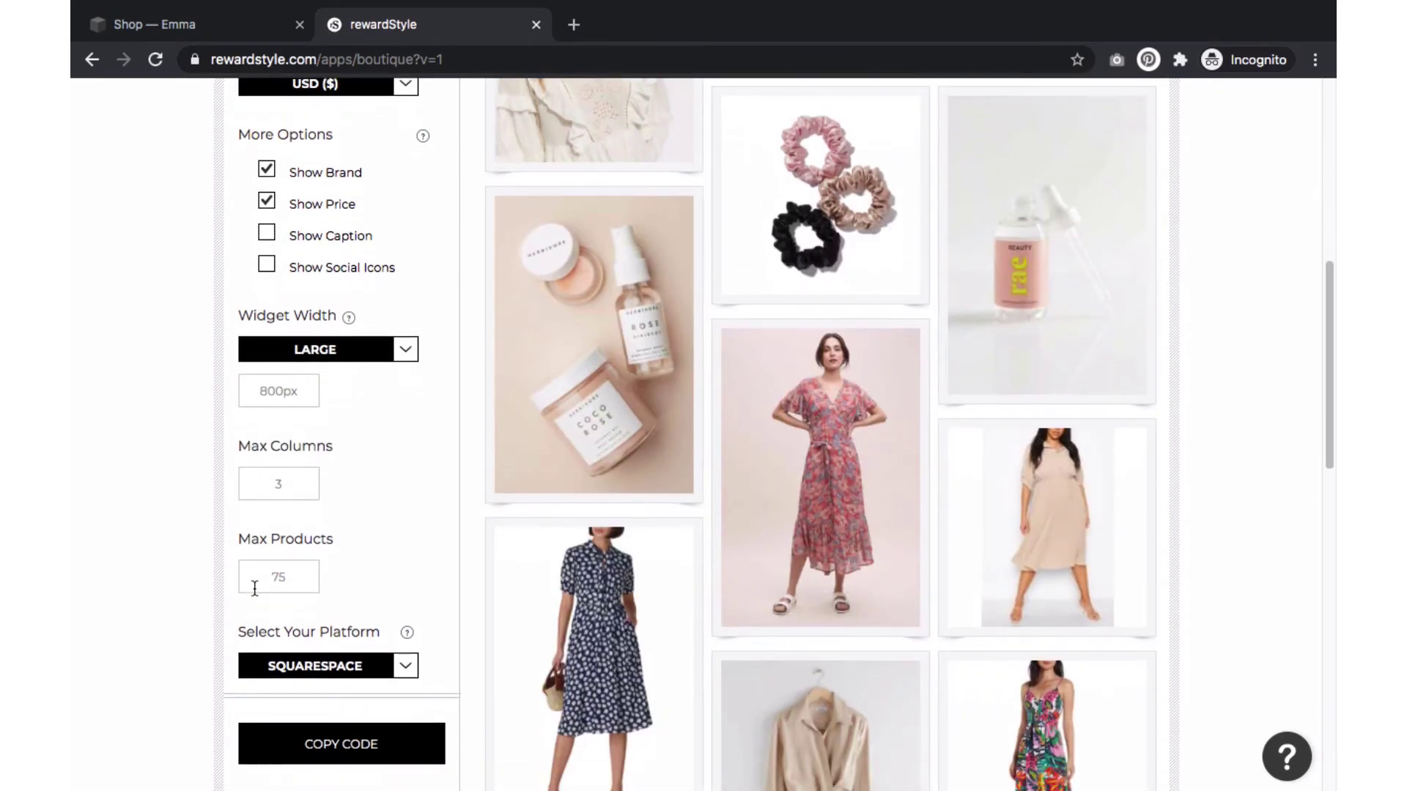
{"action": "left_click", "coordinate": [348, 754]}
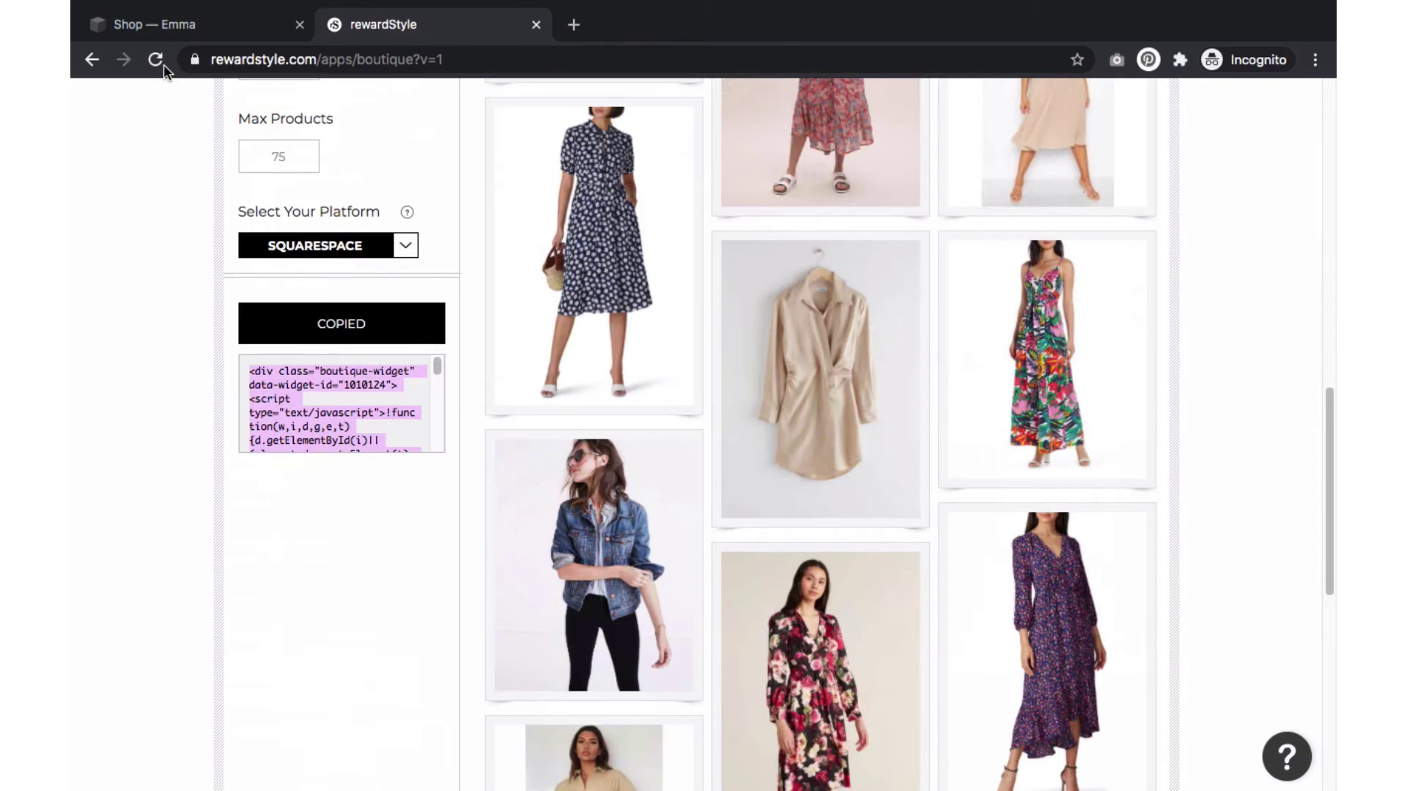
- Return to the Squarespace Shop page and start adding a new unlinked page
{"action": "left_click", "coordinate": [151, 24]}
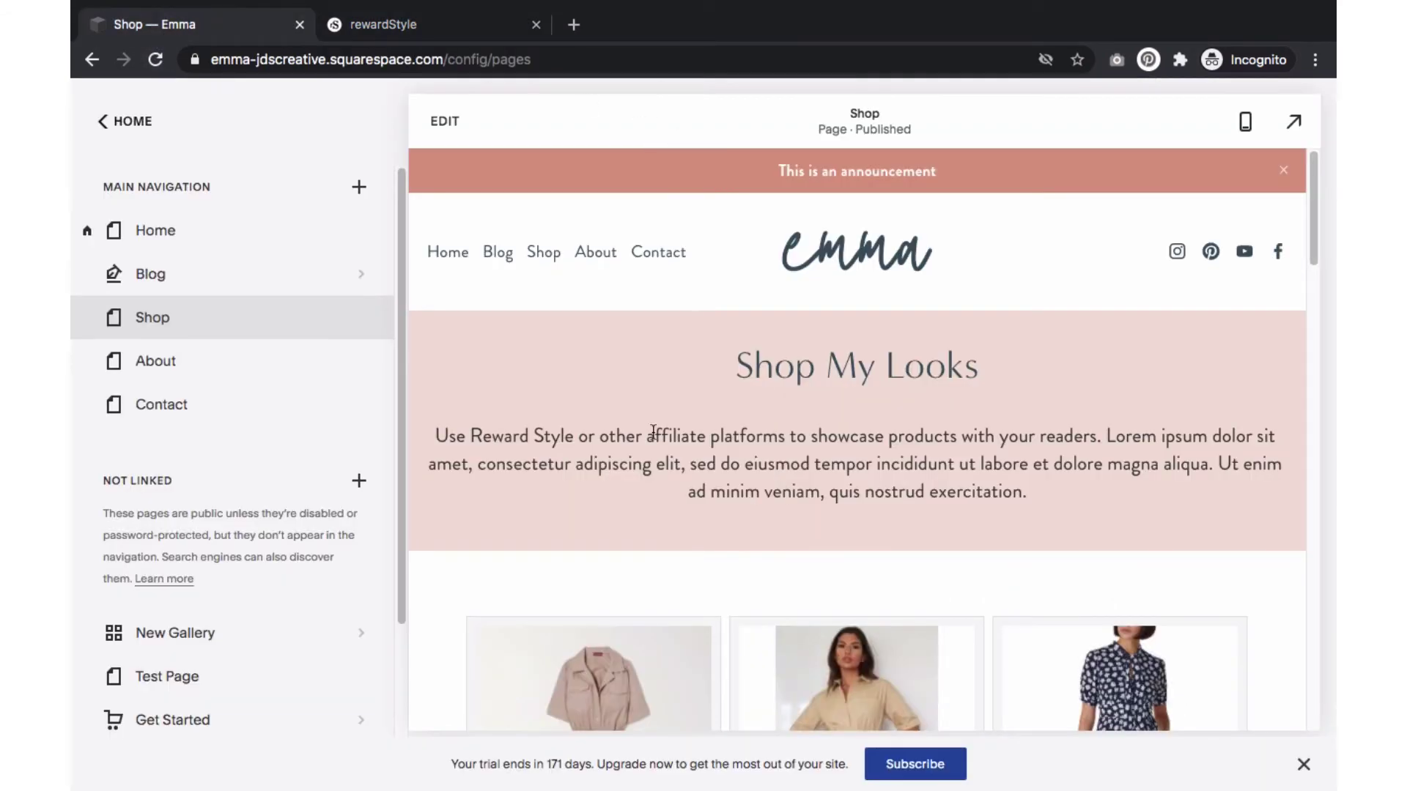
{"action": "scroll", "coordinate": [648, 420], "scroll_direction": "down", "scroll_amount": 10}
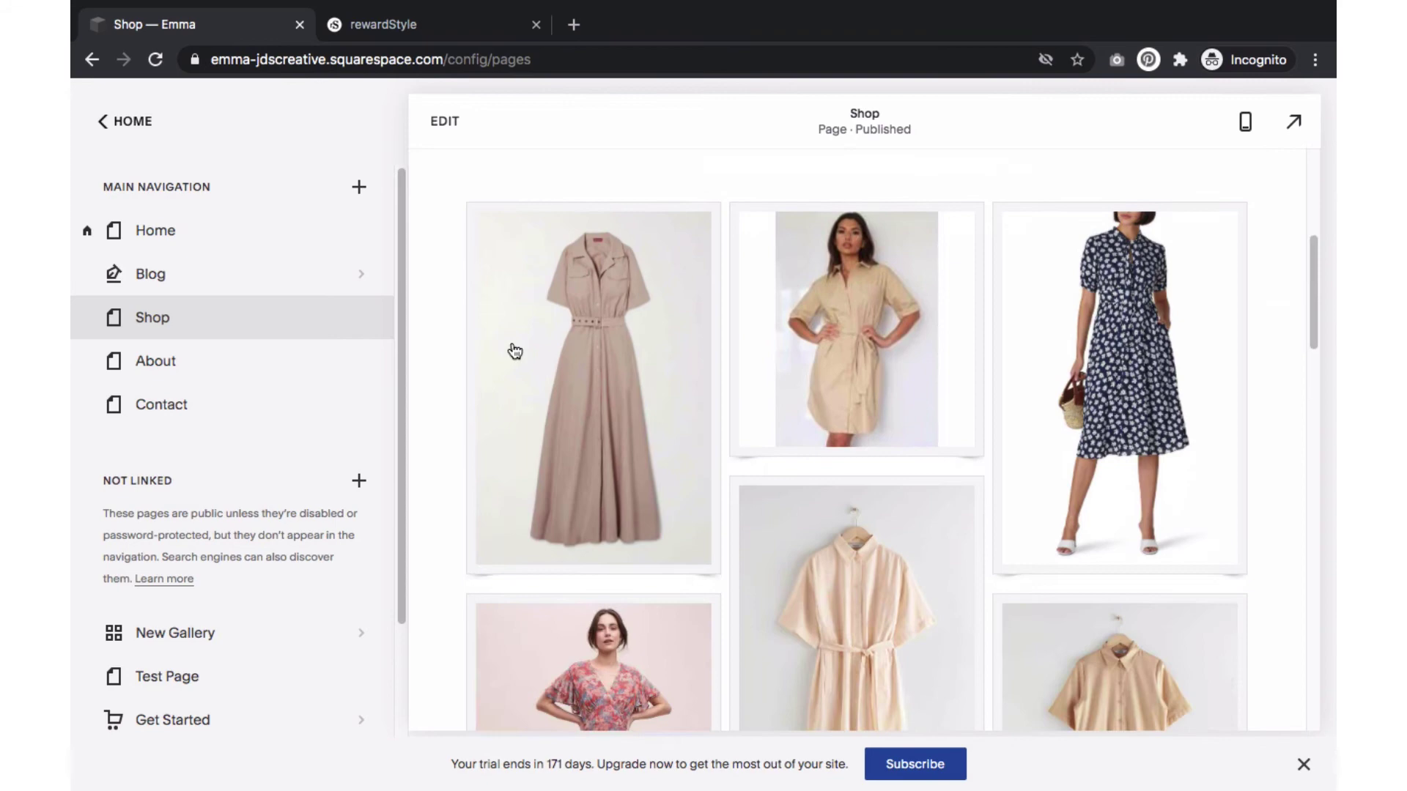
{"action": "scroll", "coordinate": [503, 340], "scroll_direction": "up", "scroll_amount": 10}
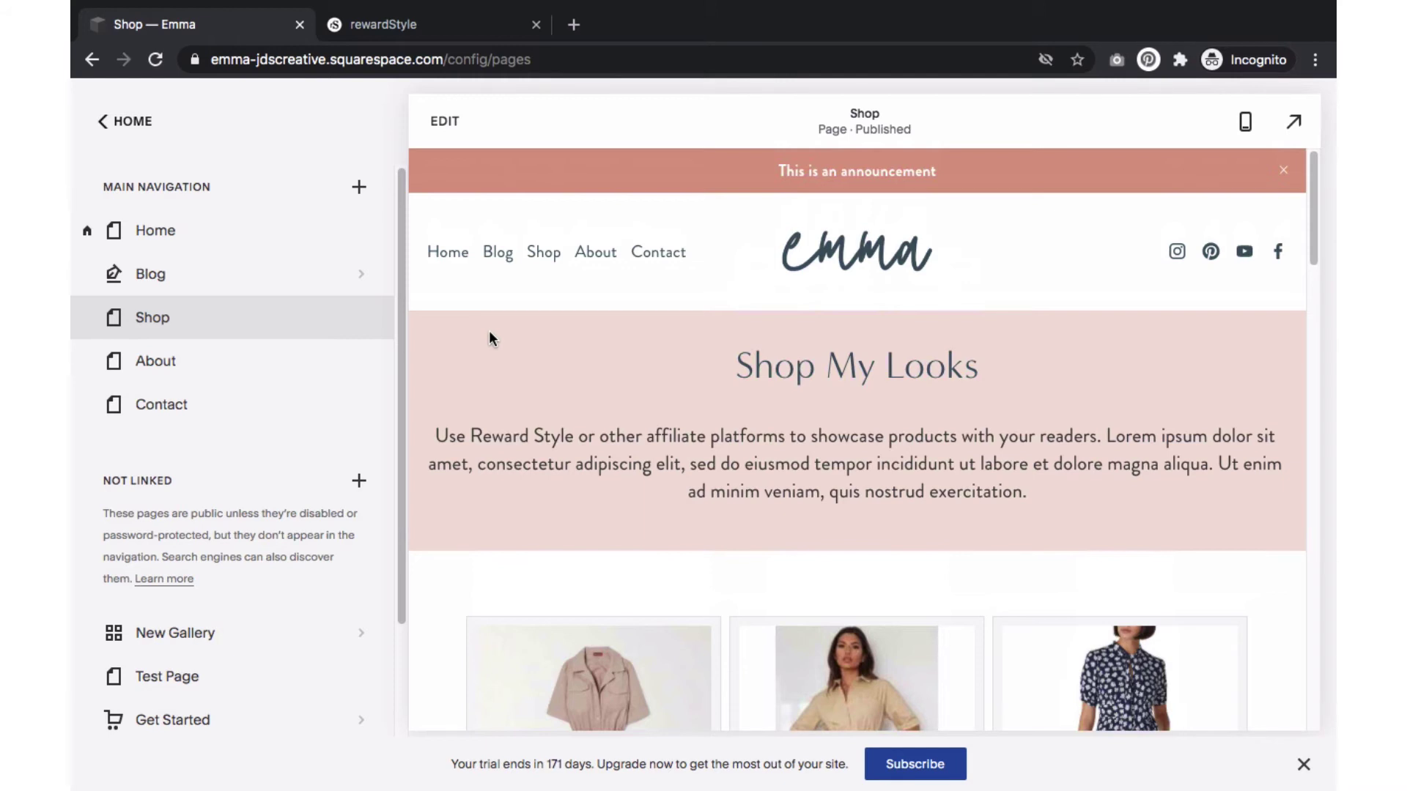
{"action": "left_click", "coordinate": [359, 483]}
- Create a new unlinked blank page named Boutique
{"action": "left_click", "coordinate": [302, 167]}
{"action": "type", "text": "Boutique"}
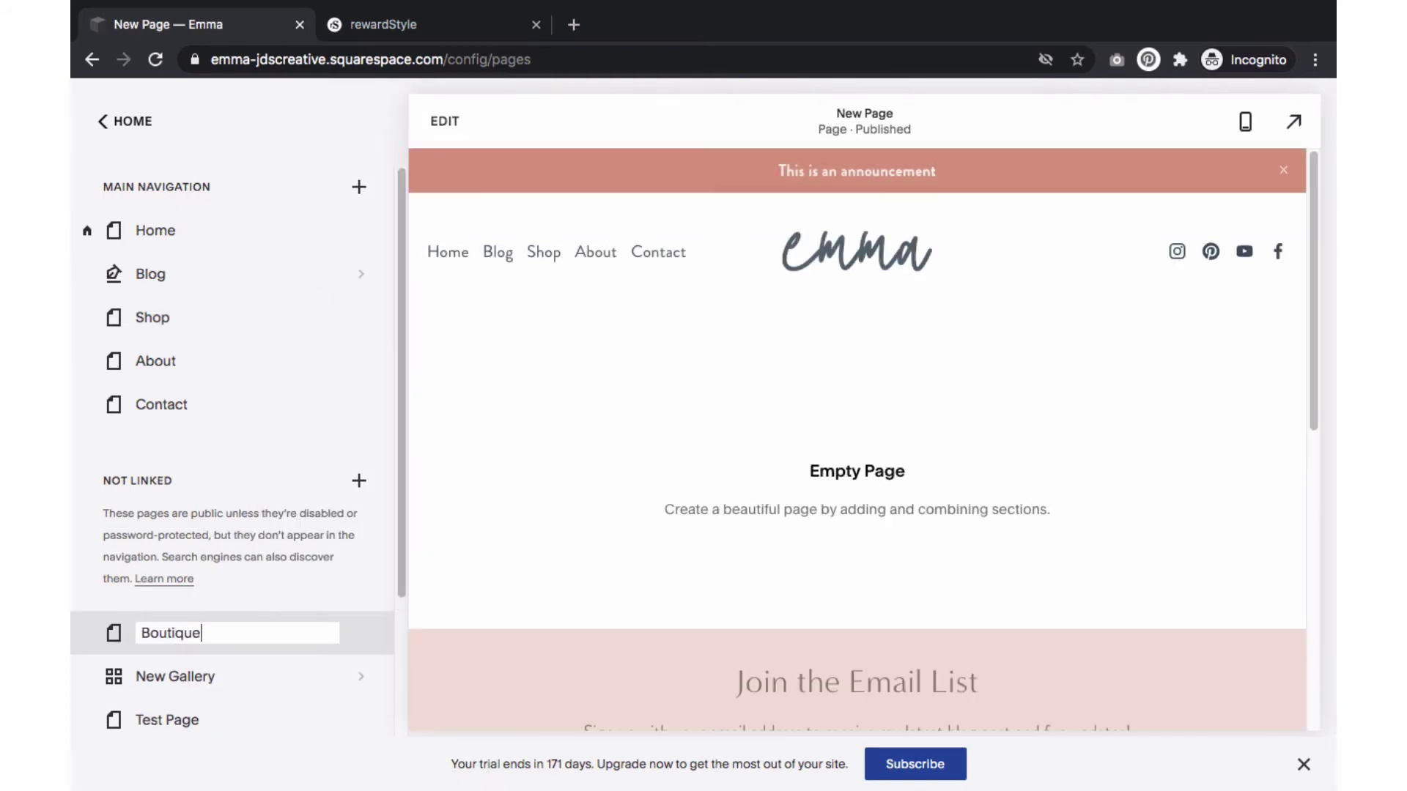
{"action": "key", "text": "Return"}
- Add a blank section containing a Code block to the Boutique page
{"action": "left_click", "coordinate": [444, 121]}
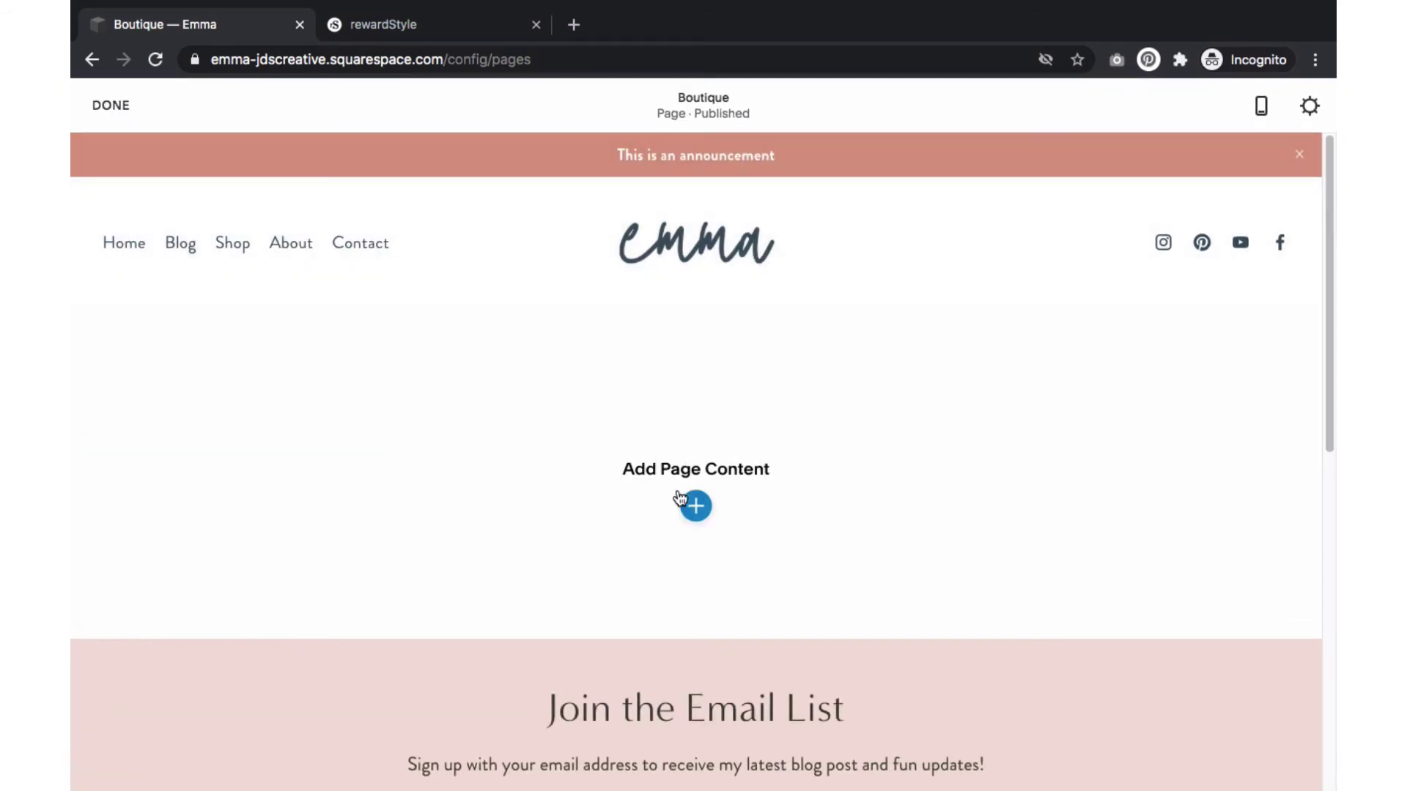
{"action": "left_click", "coordinate": [685, 504]}
{"action": "left_click", "coordinate": [204, 322]}
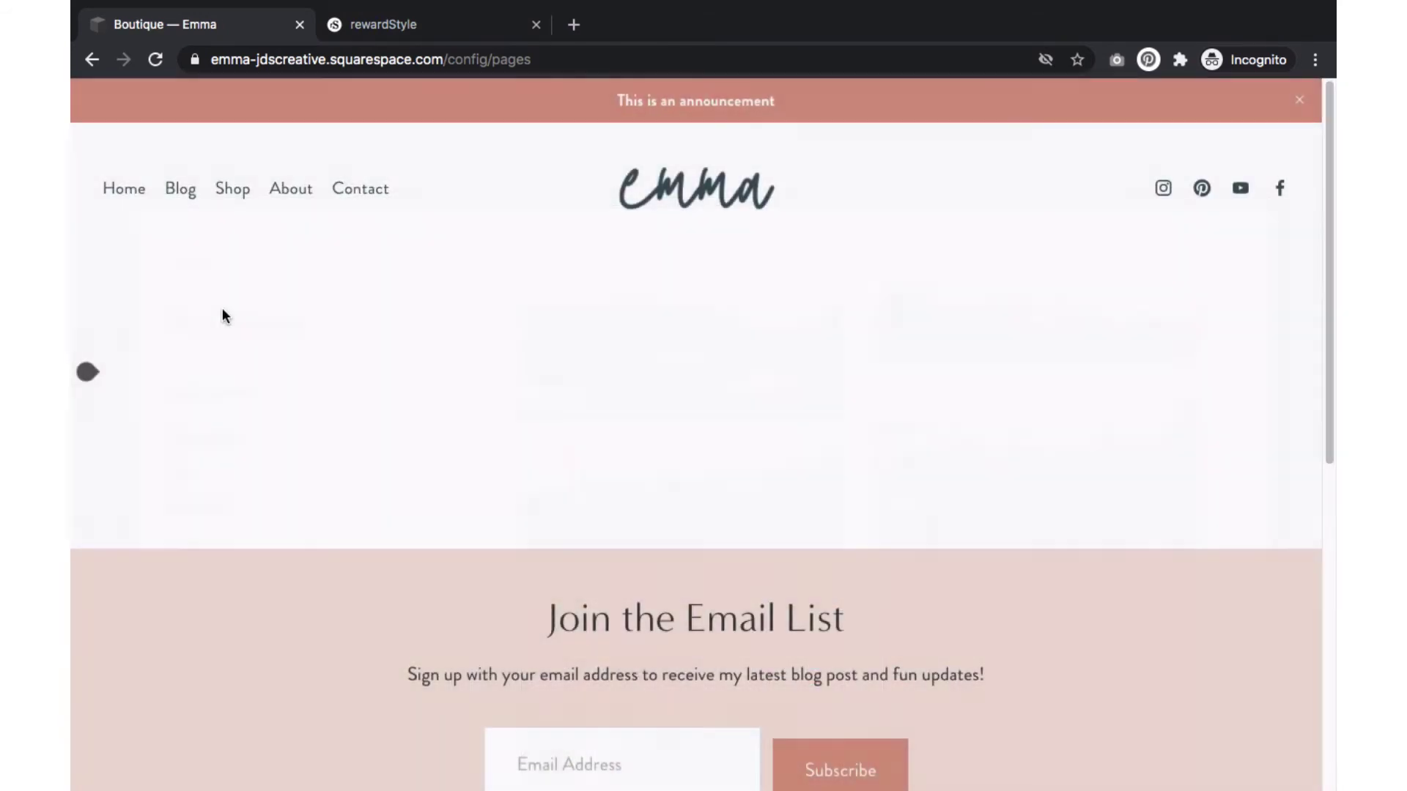
{"action": "left_click", "coordinate": [86, 408]}
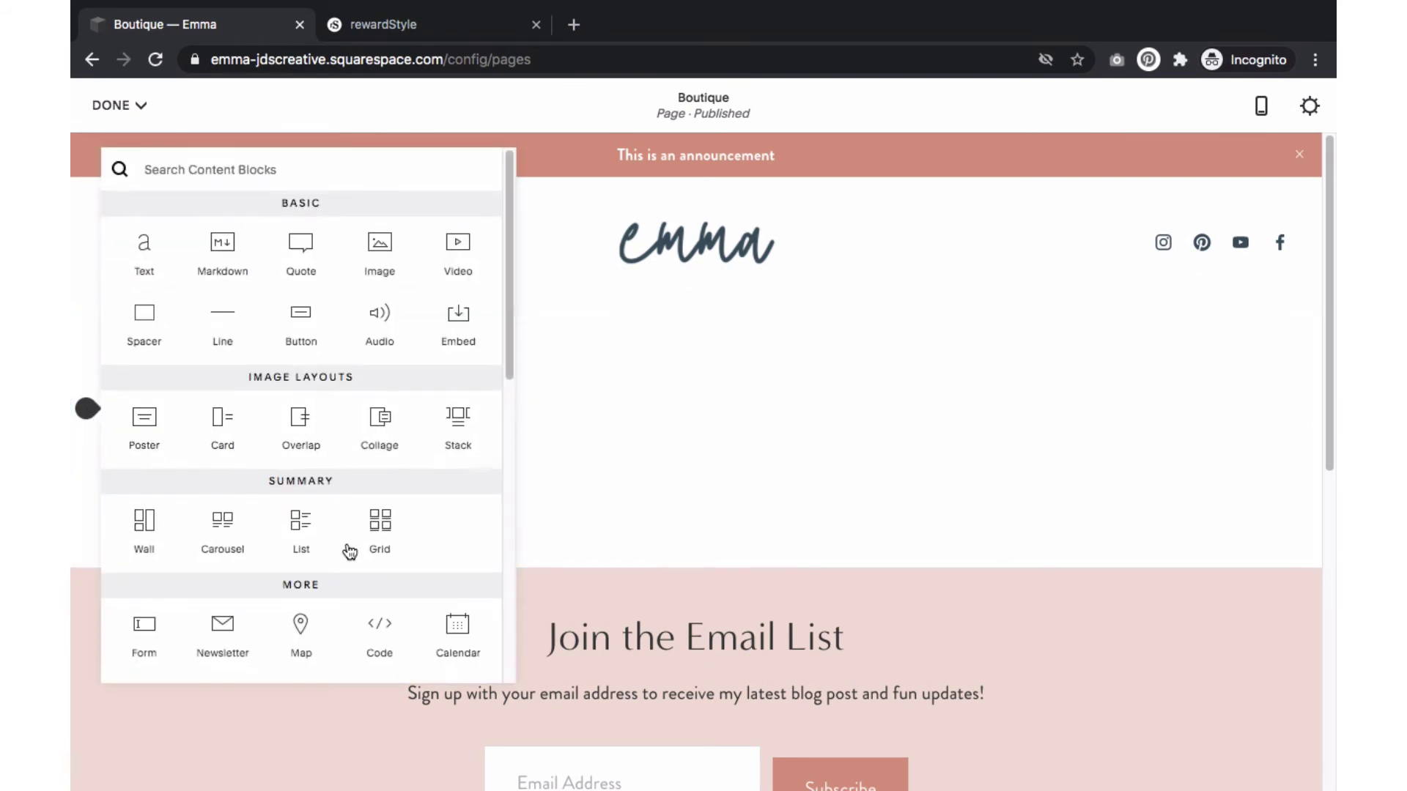
{"action": "left_click", "coordinate": [378, 629]}
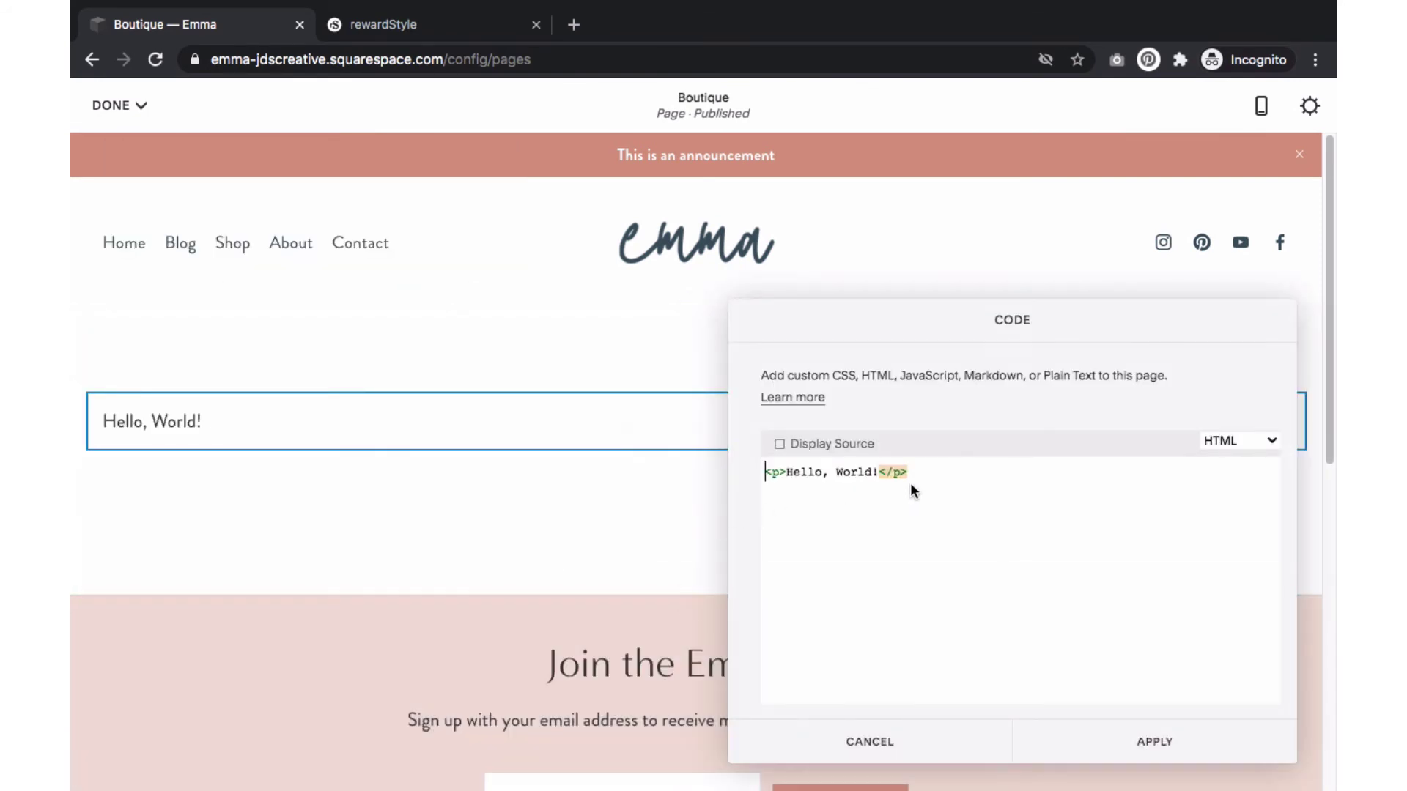
- Replace the sample Hello, World! code with the rewardStyle embed, apply it, and save the page
{"action": "left_click_drag", "start_coordinate": [909, 477], "coordinate": [755, 452]}
{"action": "right_click", "coordinate": [842, 469]}
{"action": "left_click", "coordinate": [872, 549]}
{"action": "key", "text": "ctrl+v"}
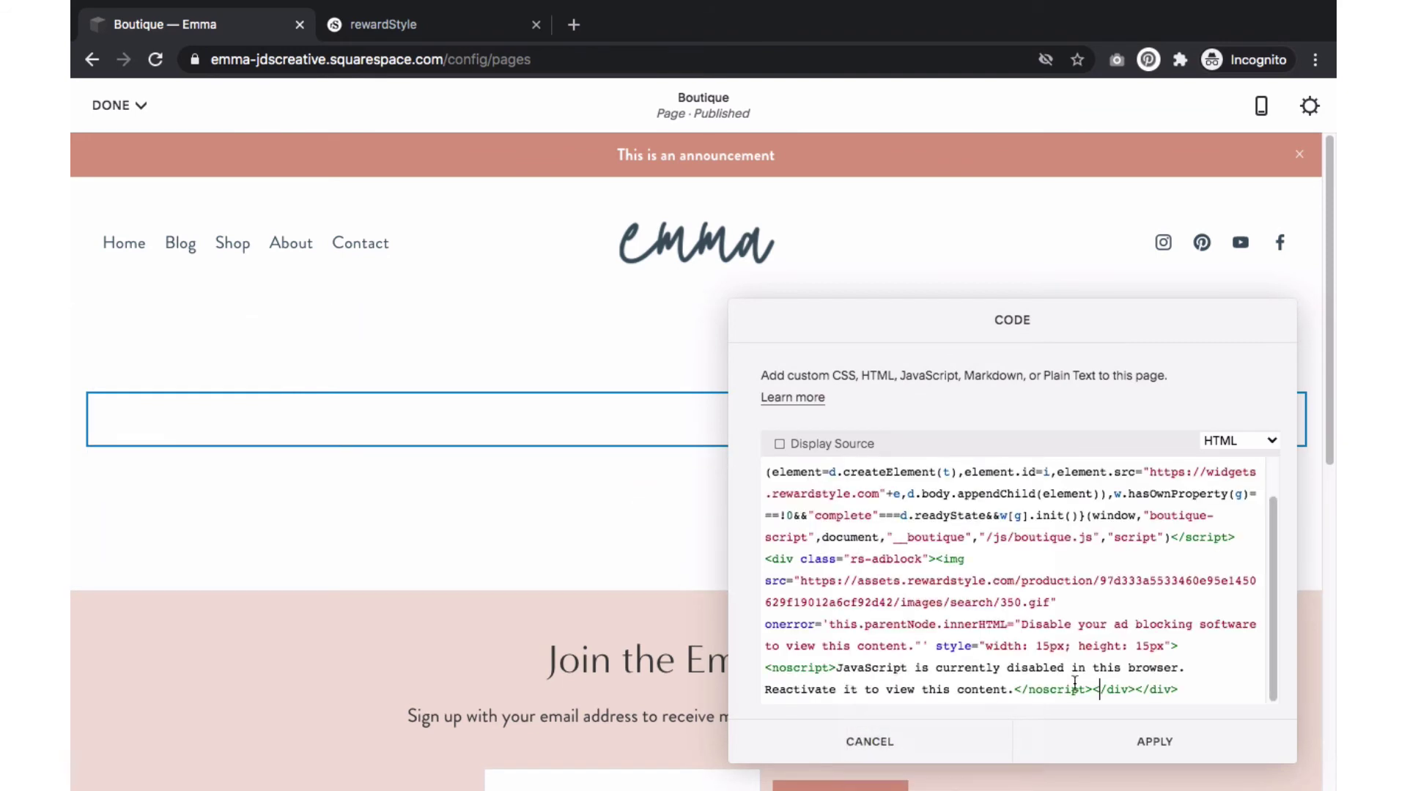
{"action": "left_click", "coordinate": [1132, 744]}
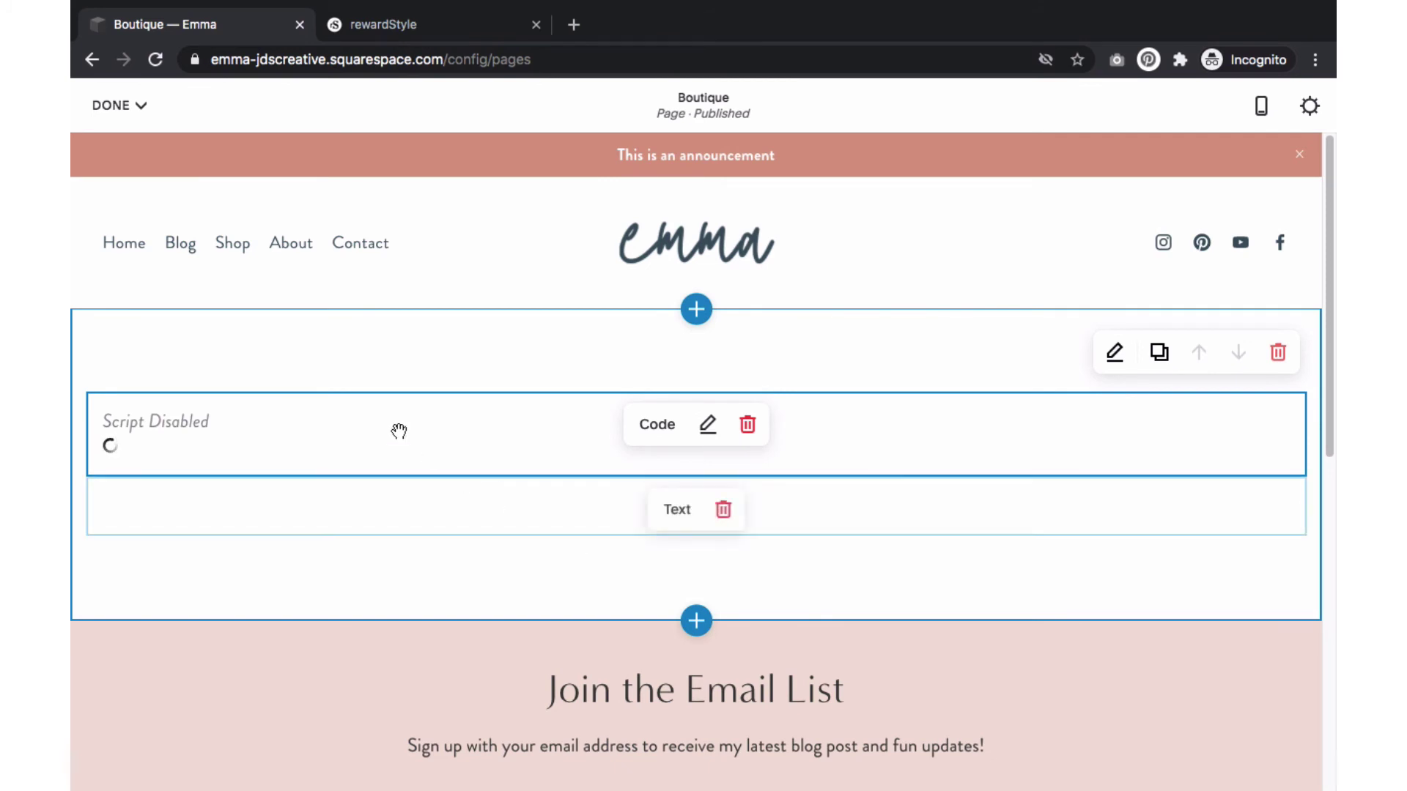
{"action": "left_click", "coordinate": [110, 110]}
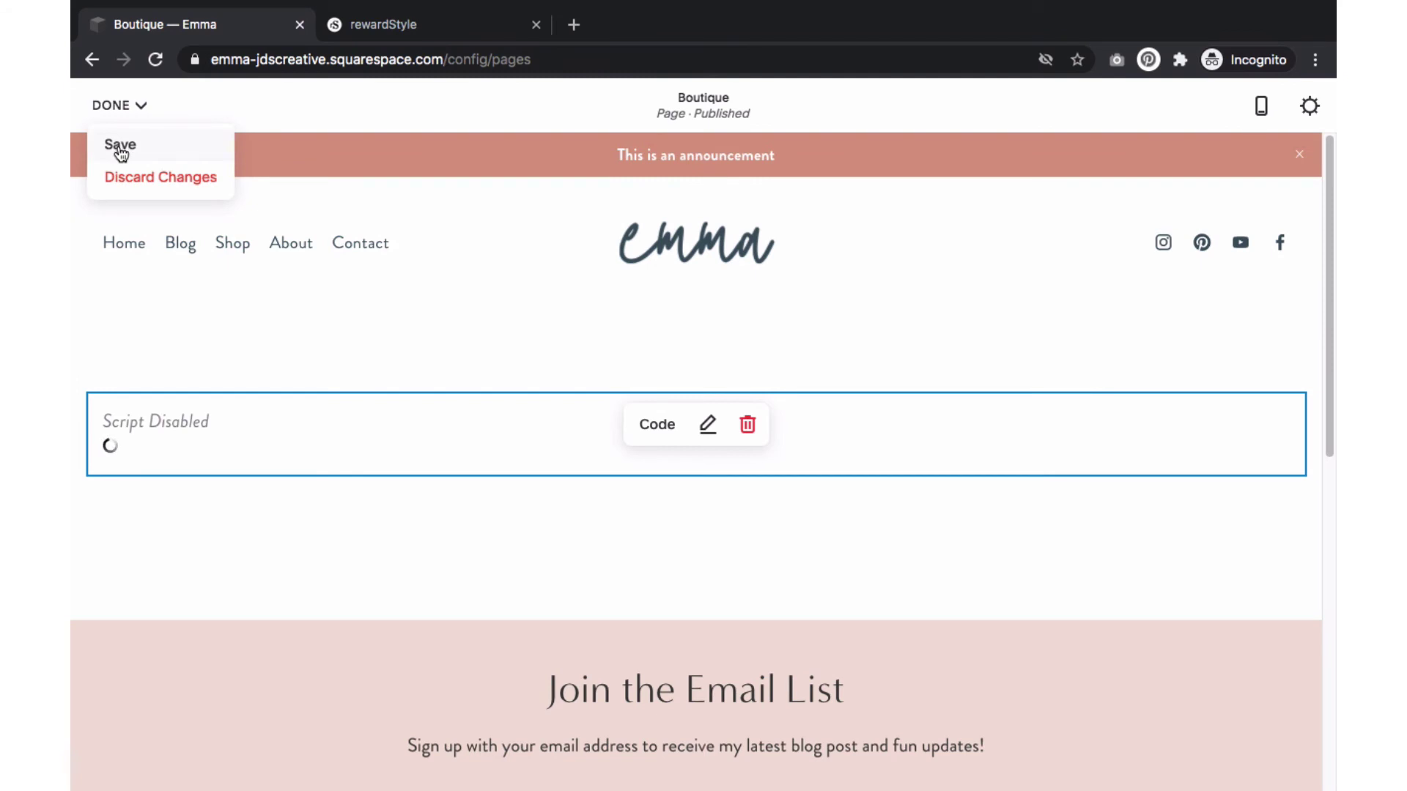
{"action": "left_click", "coordinate": [121, 147]}
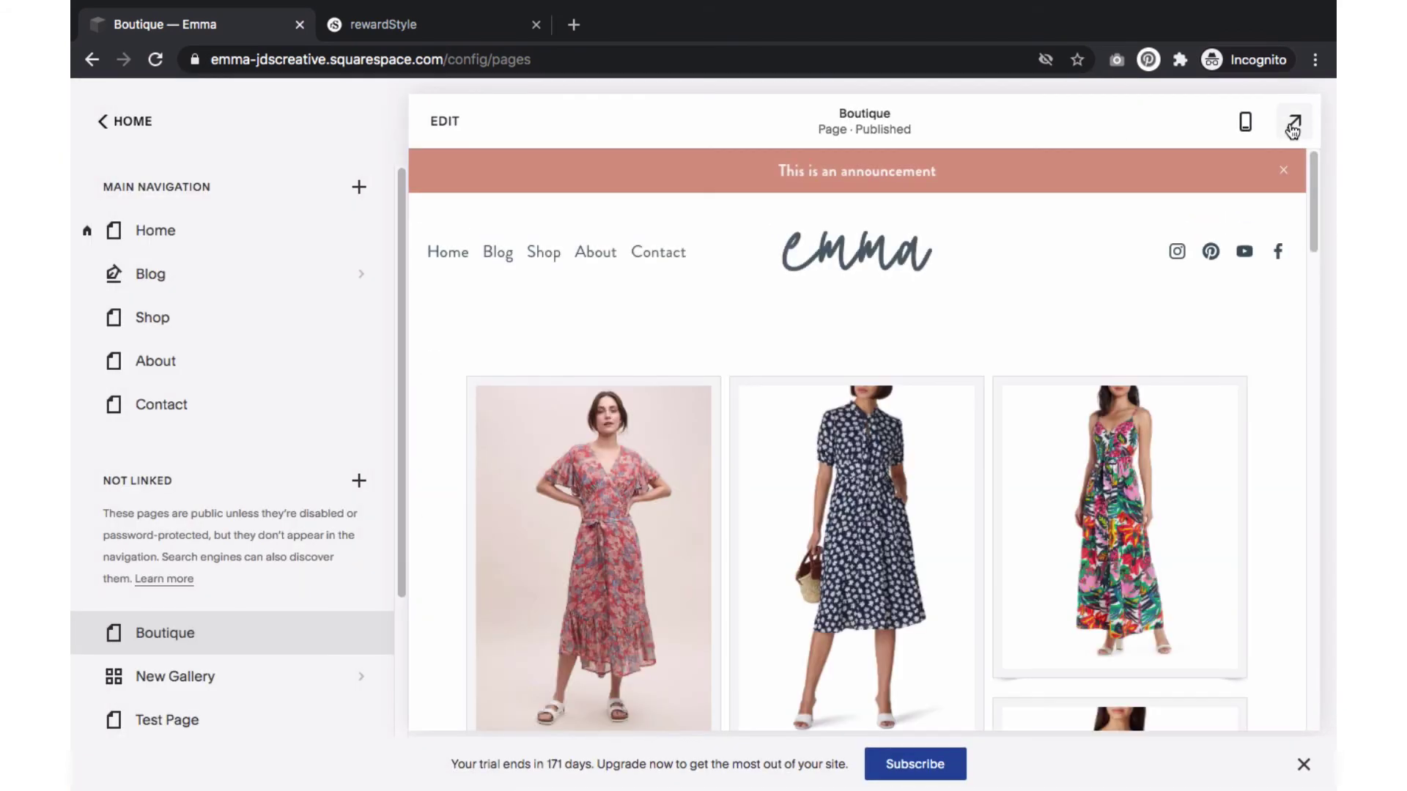
- View the live /boutique page full-screen and scroll through the dress product grid
{"action": "left_click", "coordinate": [1292, 126]}
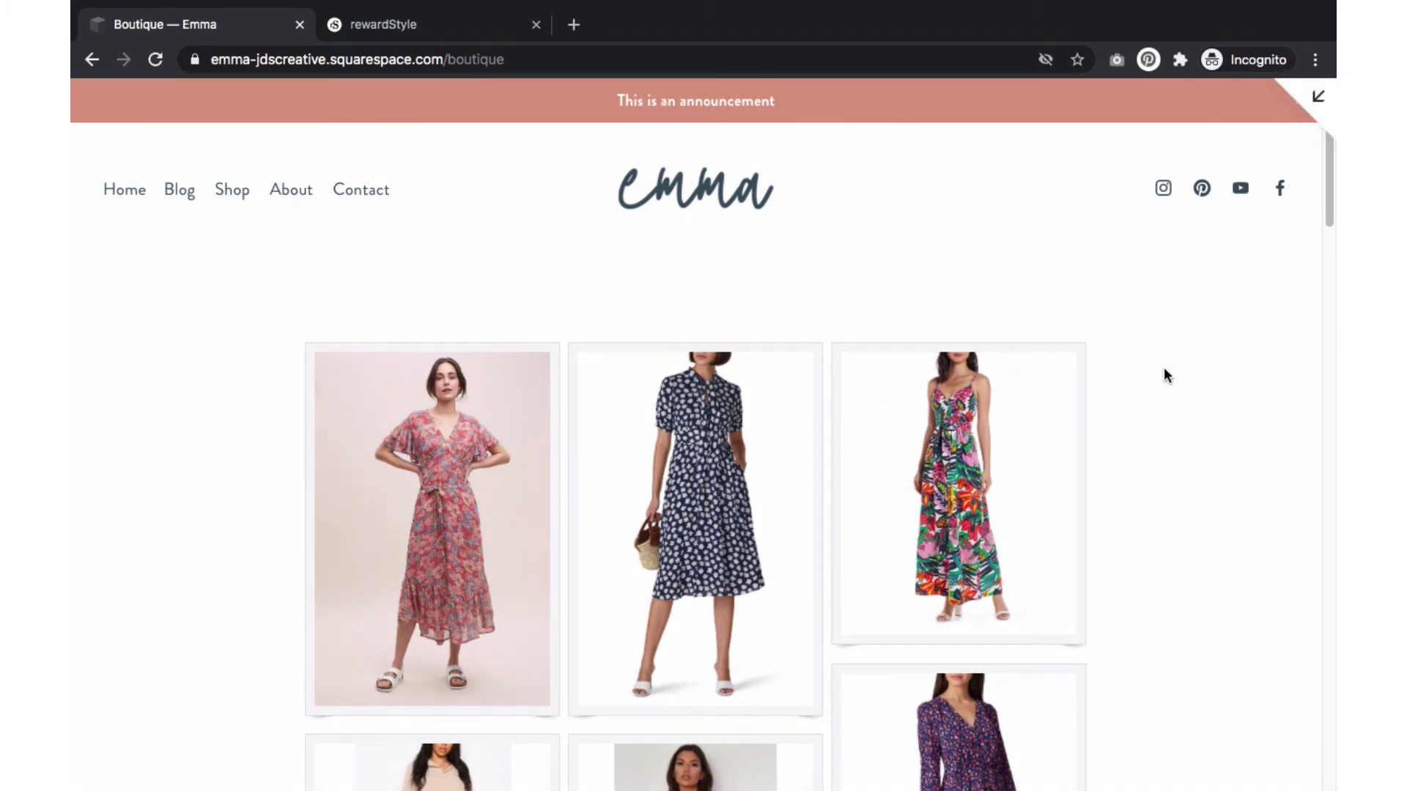
{"action": "scroll", "coordinate": [1164, 370], "scroll_direction": "down", "scroll_amount": 10}
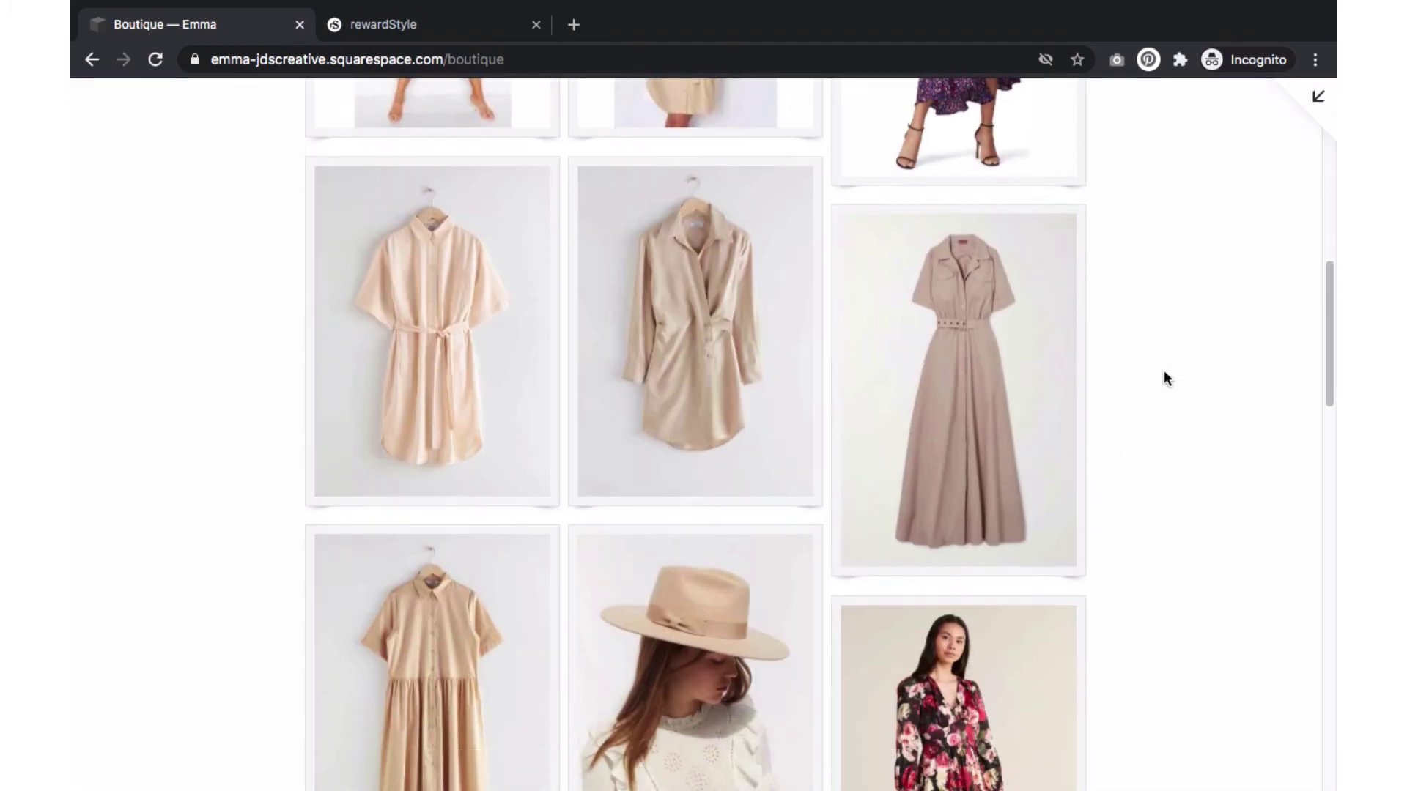
{"action": "scroll", "coordinate": [1165, 377], "scroll_direction": "up", "scroll_amount": 10}
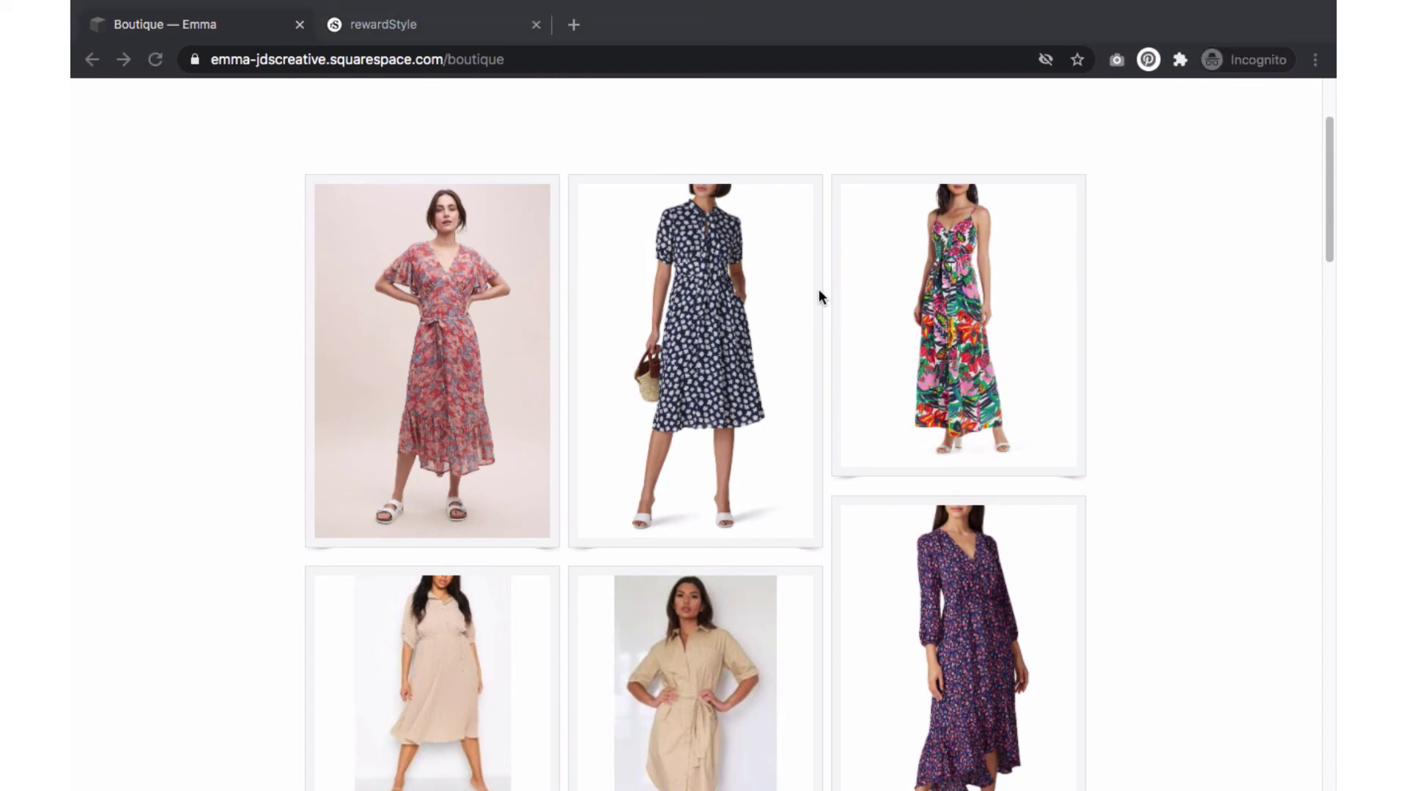
{"action": "scroll", "coordinate": [1138, 255], "scroll_direction": "up", "scroll_amount": 3}
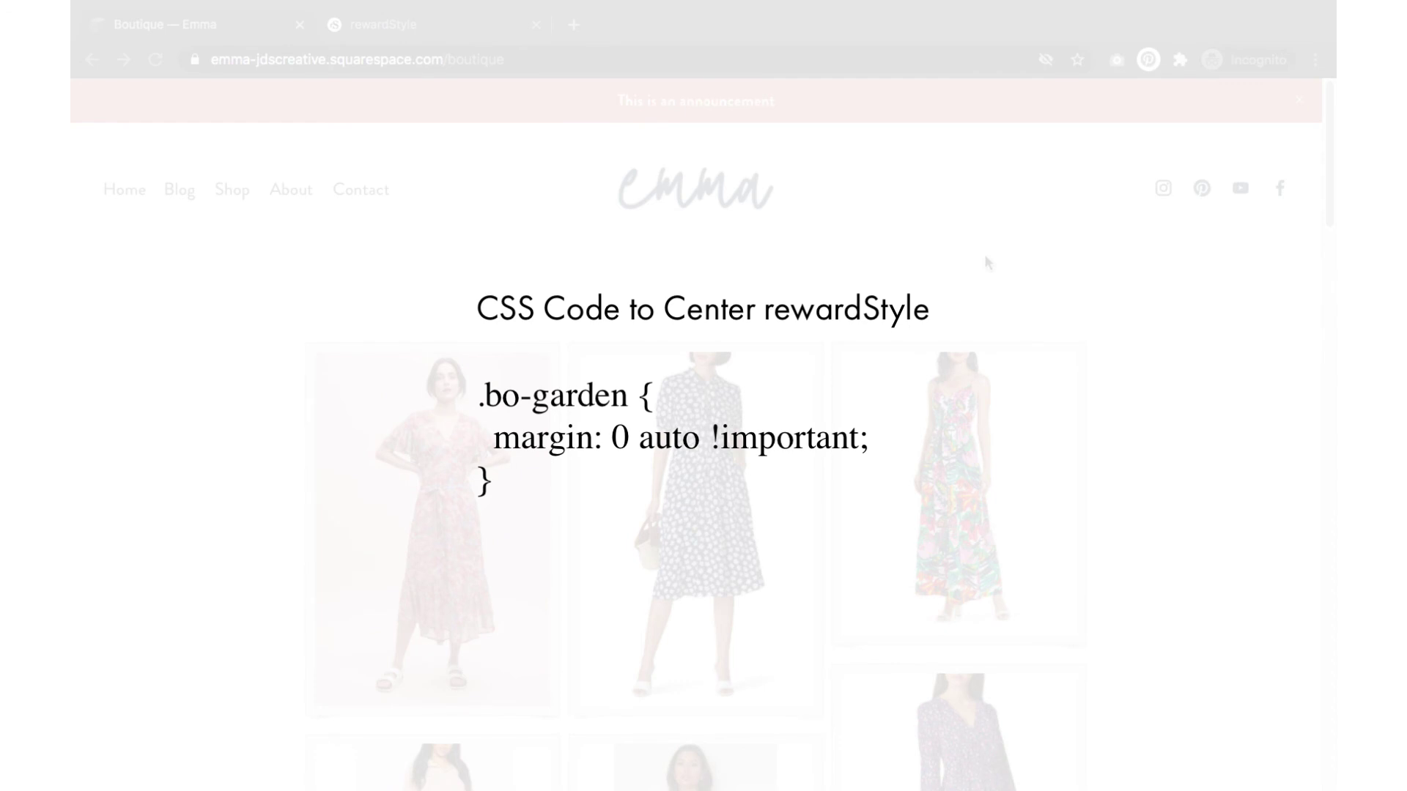
- Leave full-screen and go to Design > Custom CSS
{"action": "left_click", "coordinate": [1321, 94]}
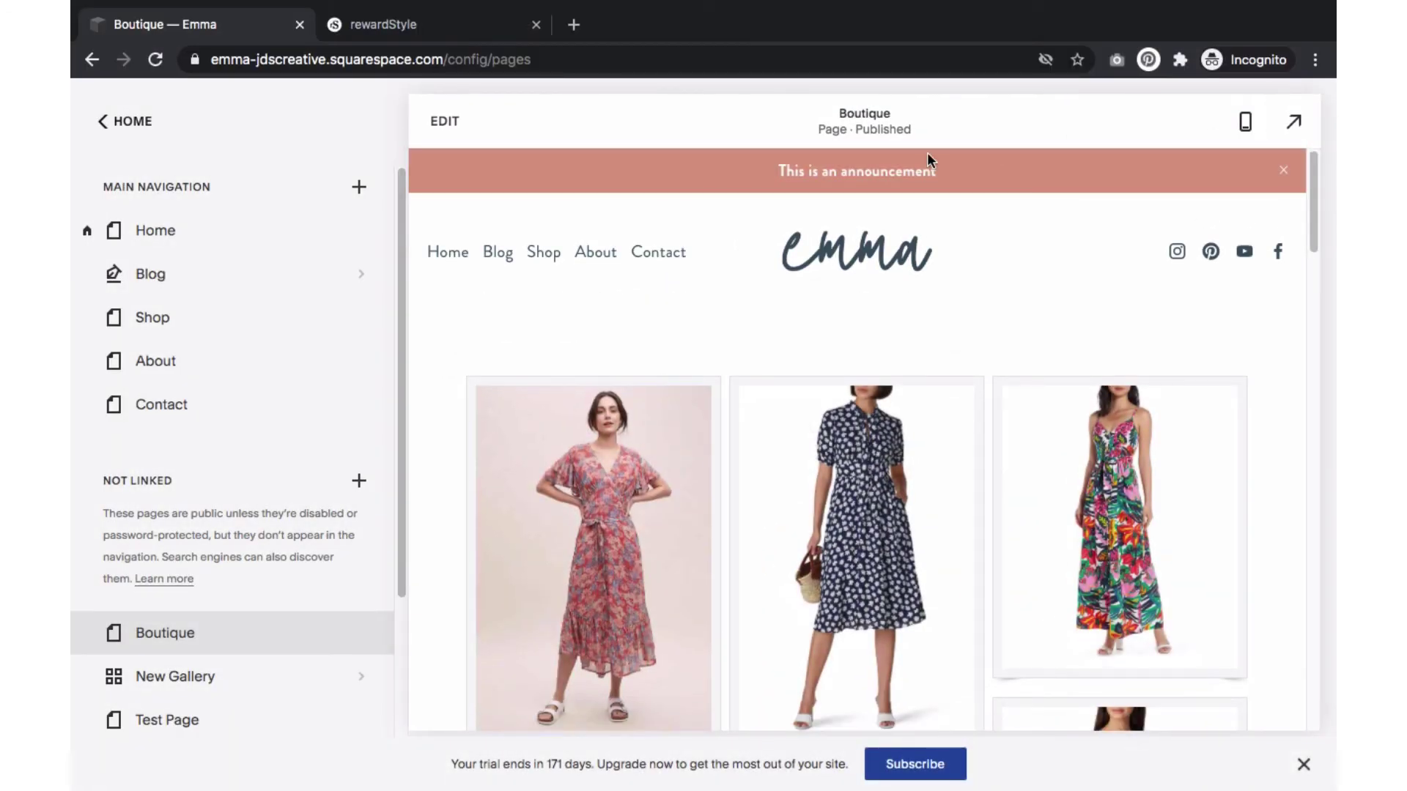
{"action": "left_click", "coordinate": [134, 123]}
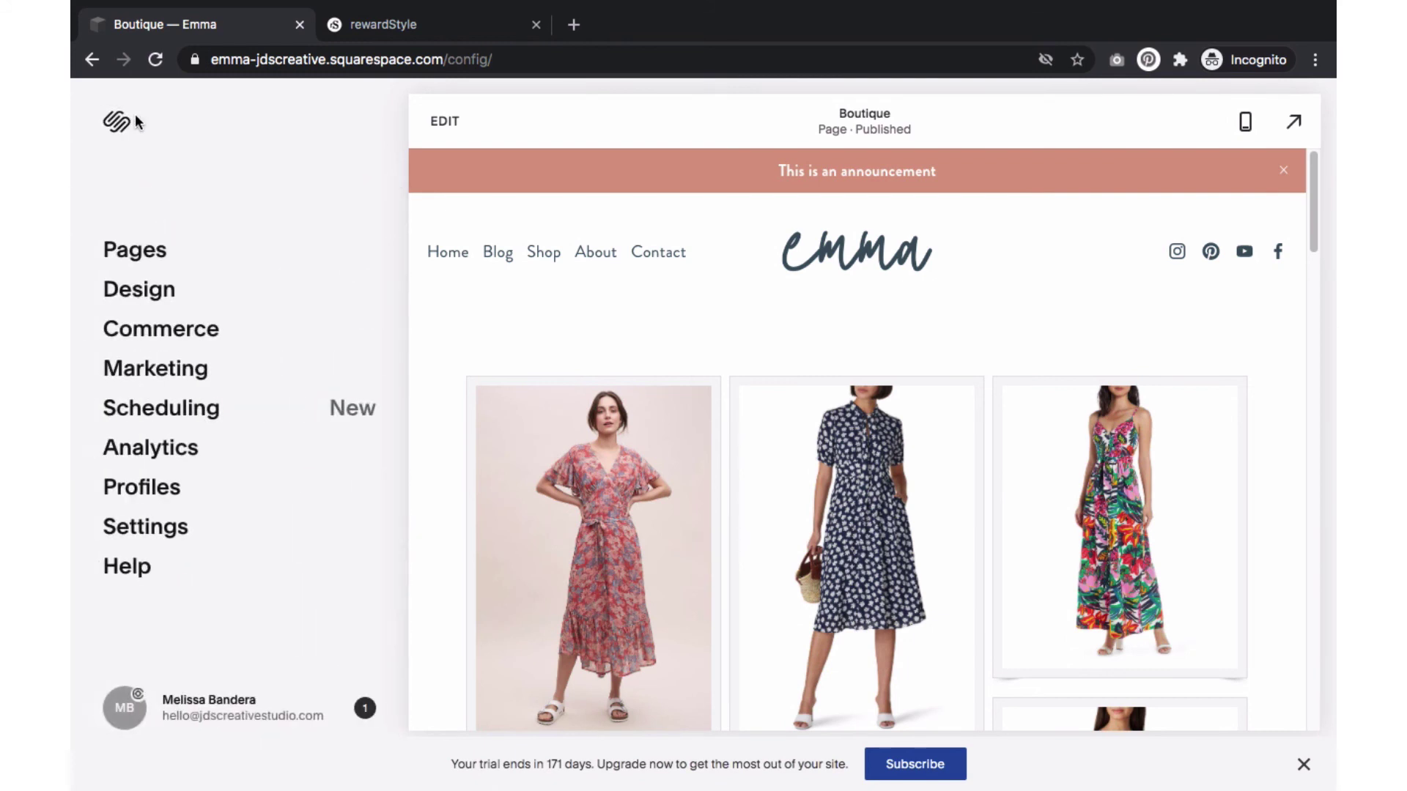
{"action": "left_click", "coordinate": [146, 293]}
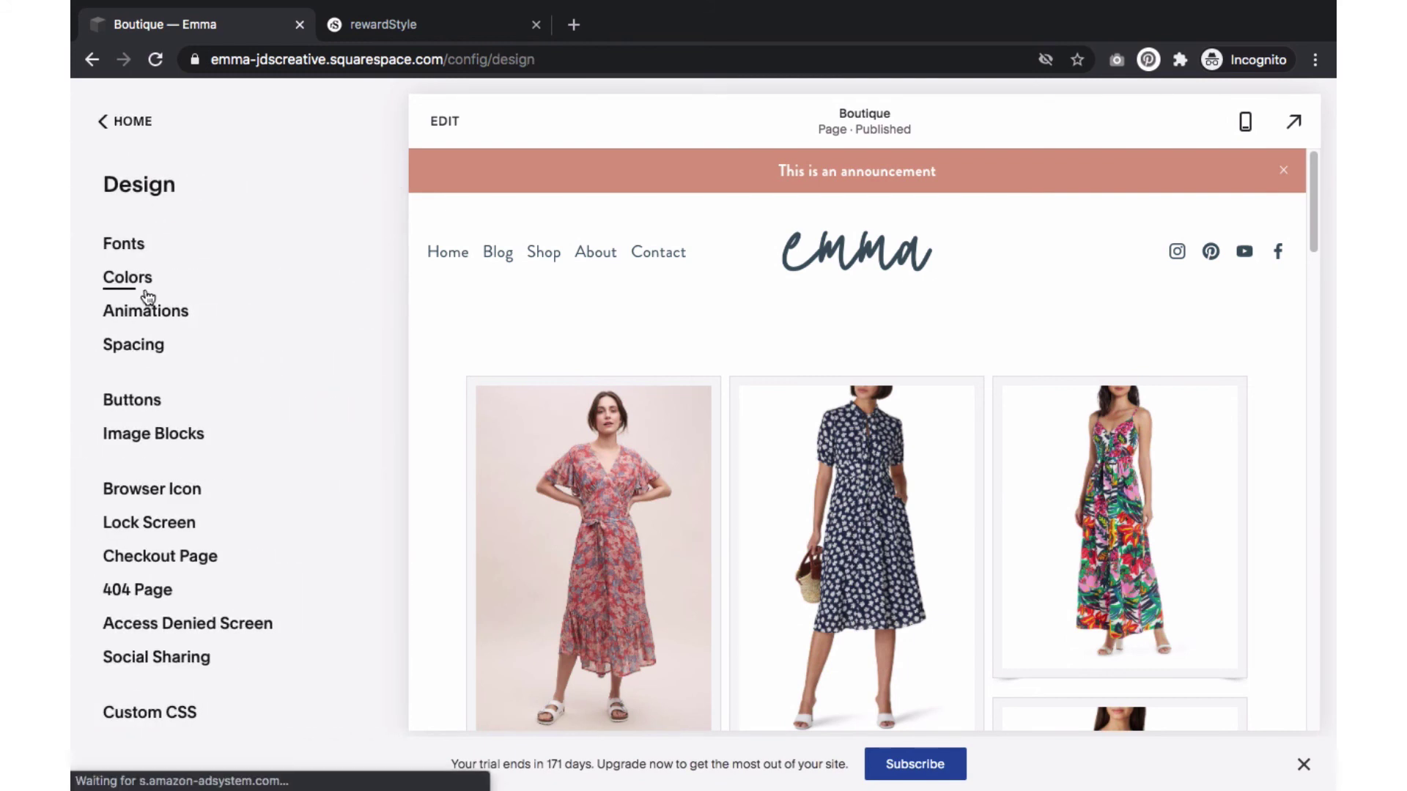
{"action": "left_click", "coordinate": [162, 715]}
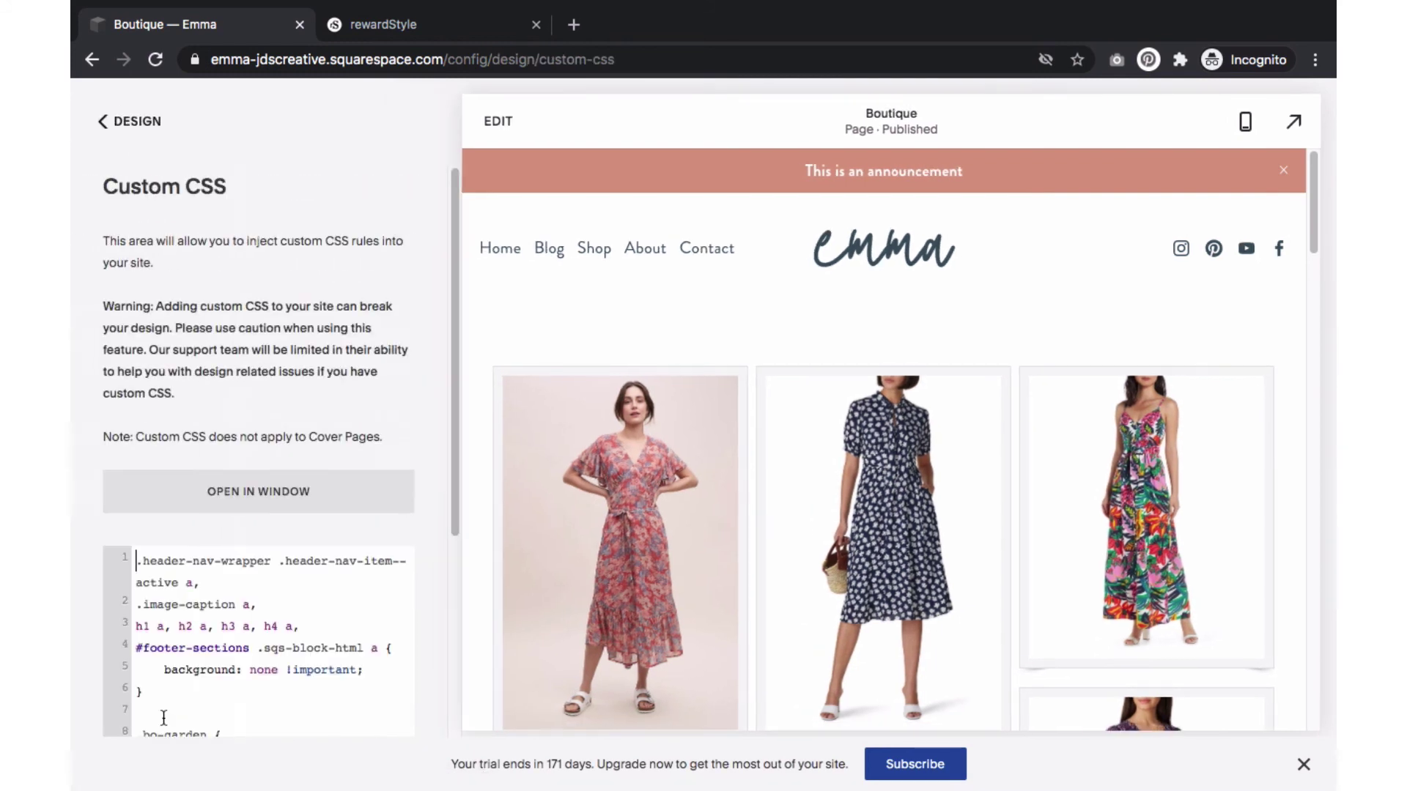
- Append the .bo-garden { margin: 0 auto !important; } rule after the existing CSS and save
{"action": "scroll", "coordinate": [149, 540], "scroll_direction": "down", "scroll_amount": 5}
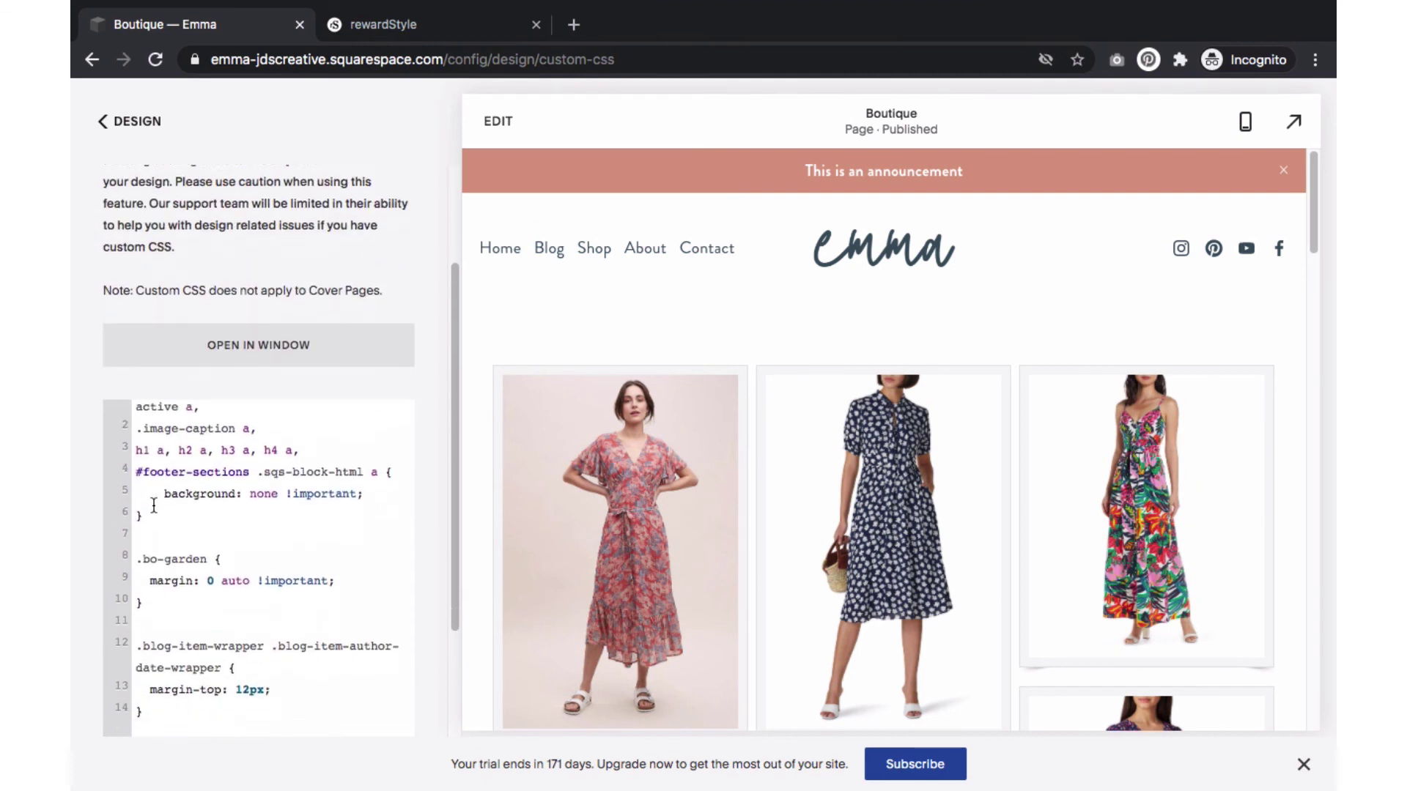
{"action": "left_click", "coordinate": [155, 611]}
{"action": "key", "text": "Return"}
{"action": "key", "text": "Return"}
{"action": "right_click", "coordinate": [156, 613]}
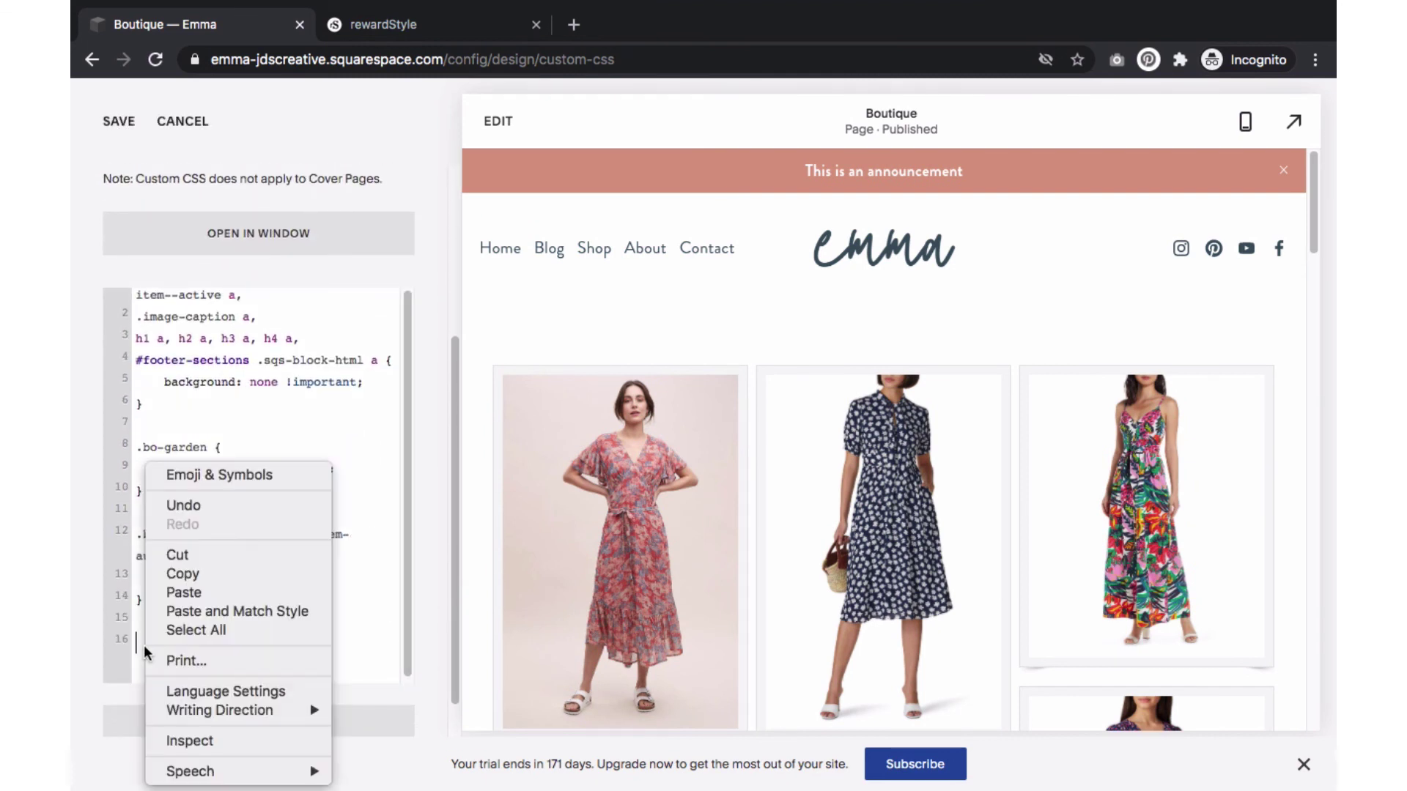
{"action": "left_click", "coordinate": [156, 592]}
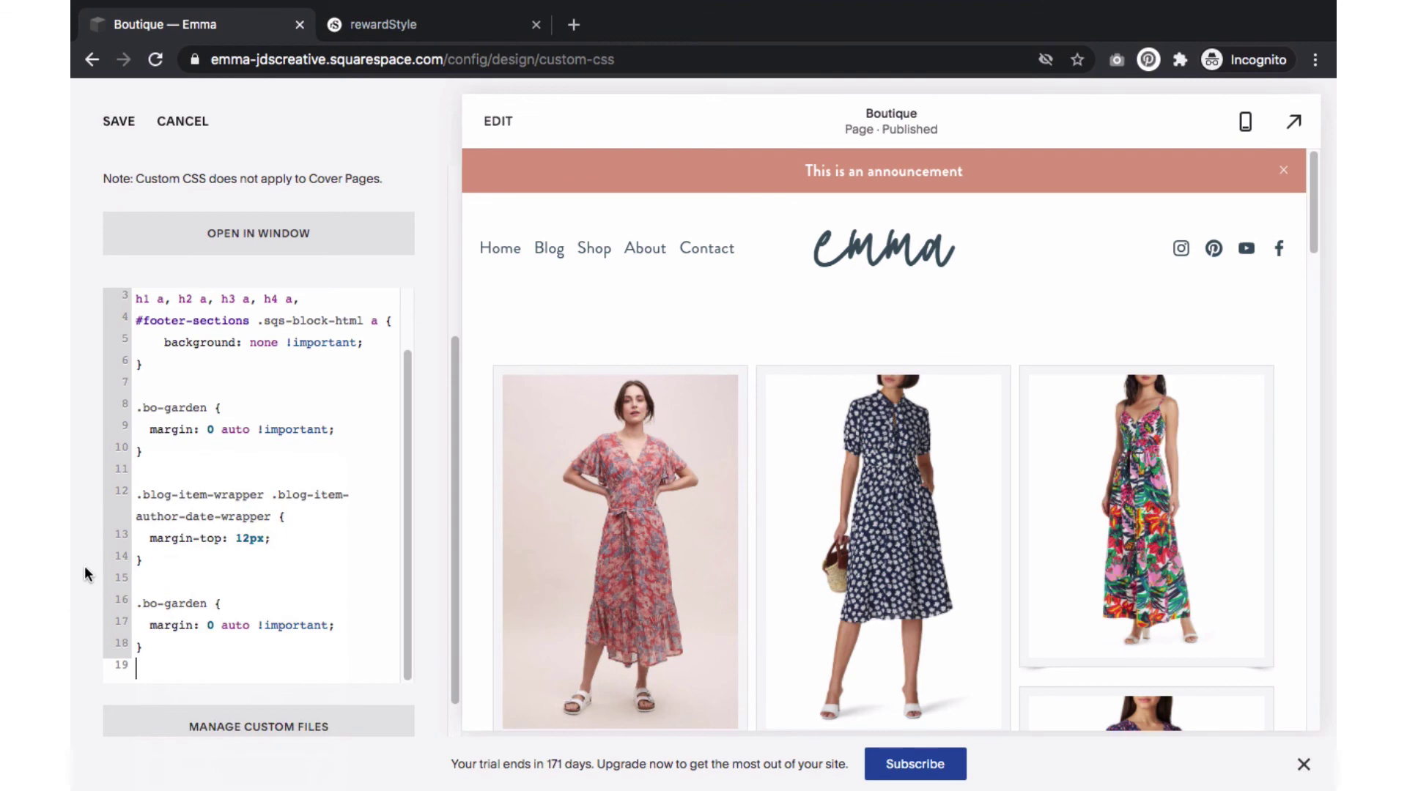
{"action": "scroll", "coordinate": [141, 564], "scroll_direction": "down", "scroll_amount": 1}
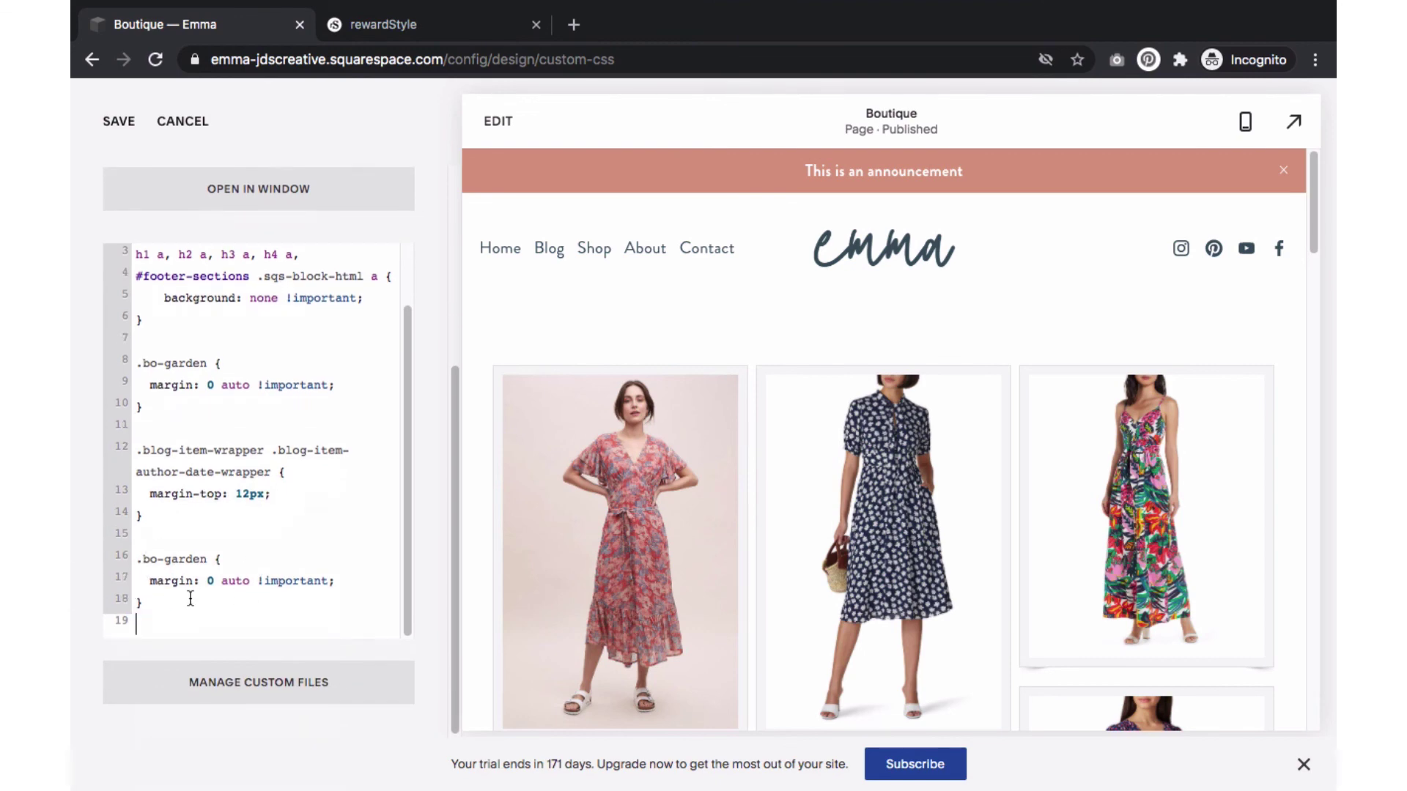
{"action": "left_click", "coordinate": [116, 121]}
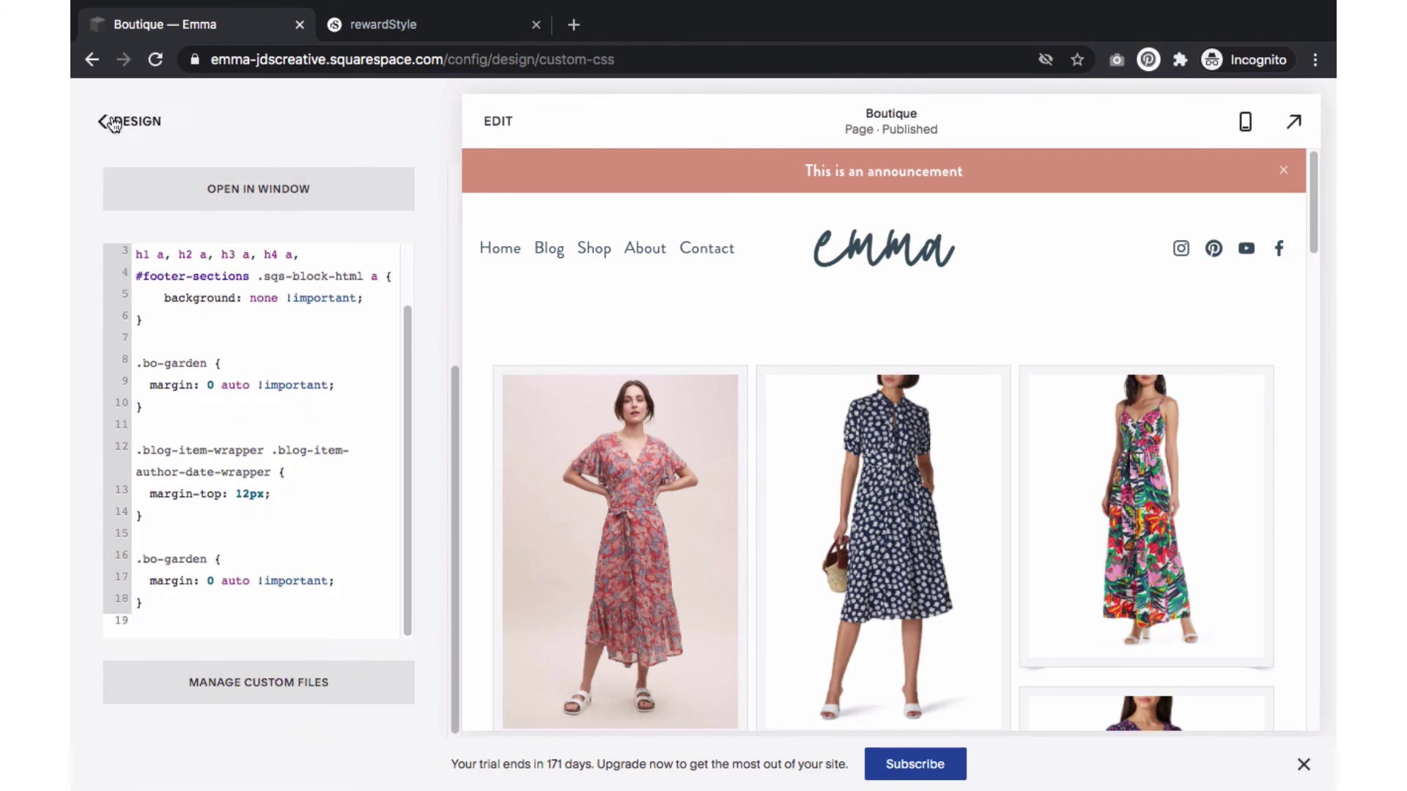